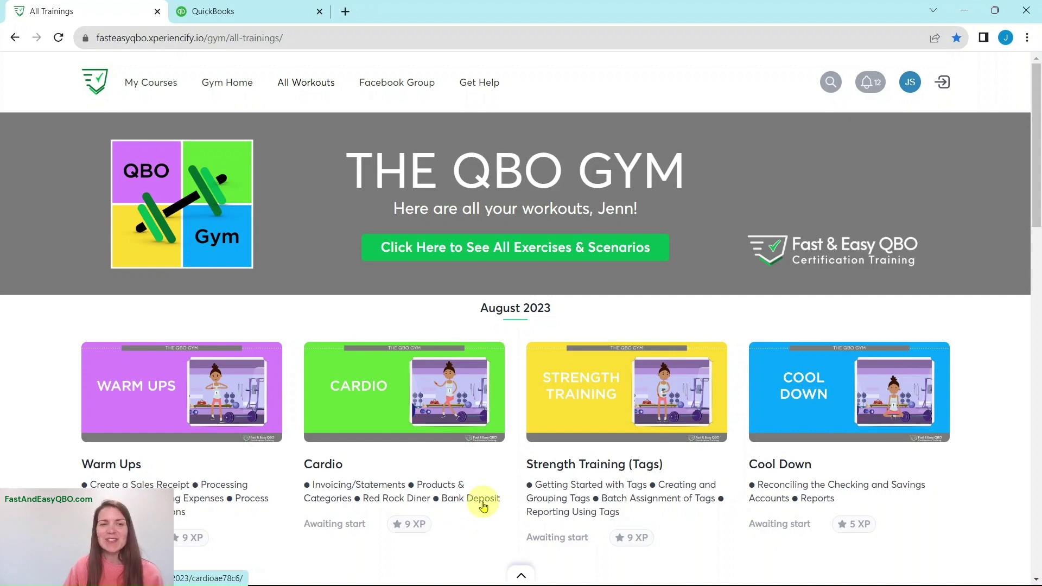
Open the July 2023 Warm Ups workout and look through its downloads, quiz and hands-on practice exercises
scroll(483, 506, down, 7)
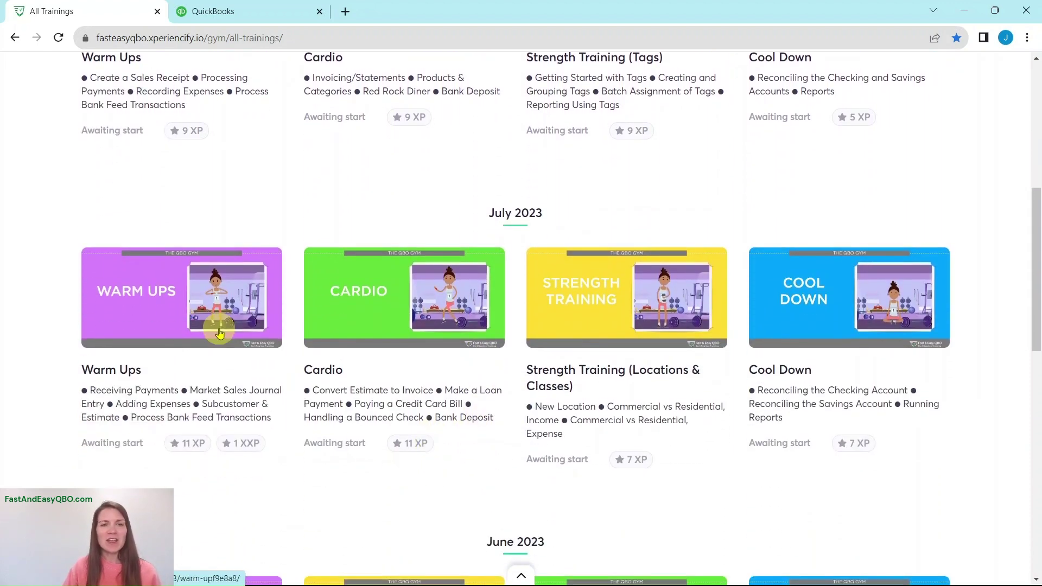
click(148, 319)
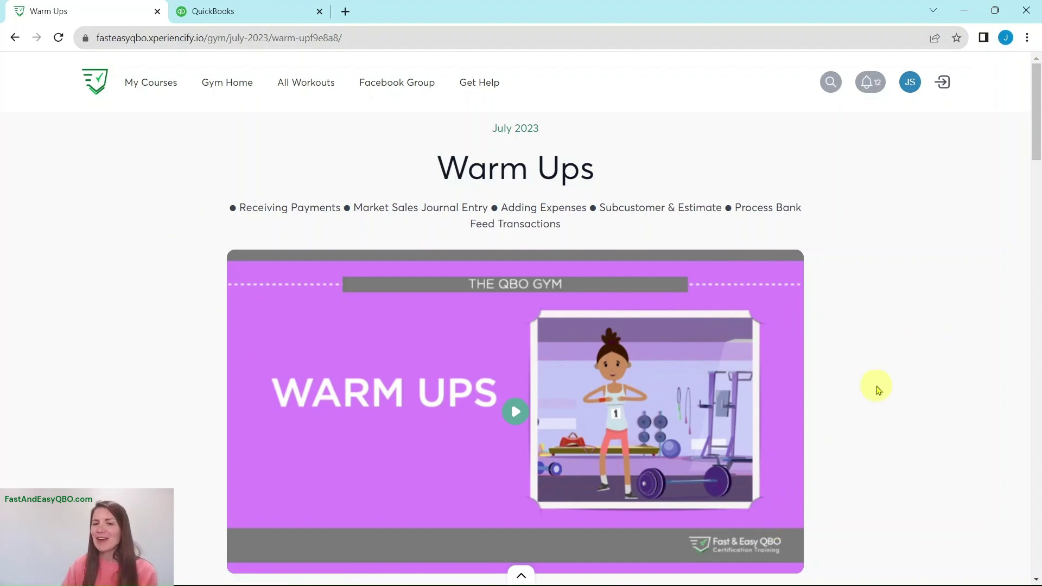
scroll(878, 390, down, 10)
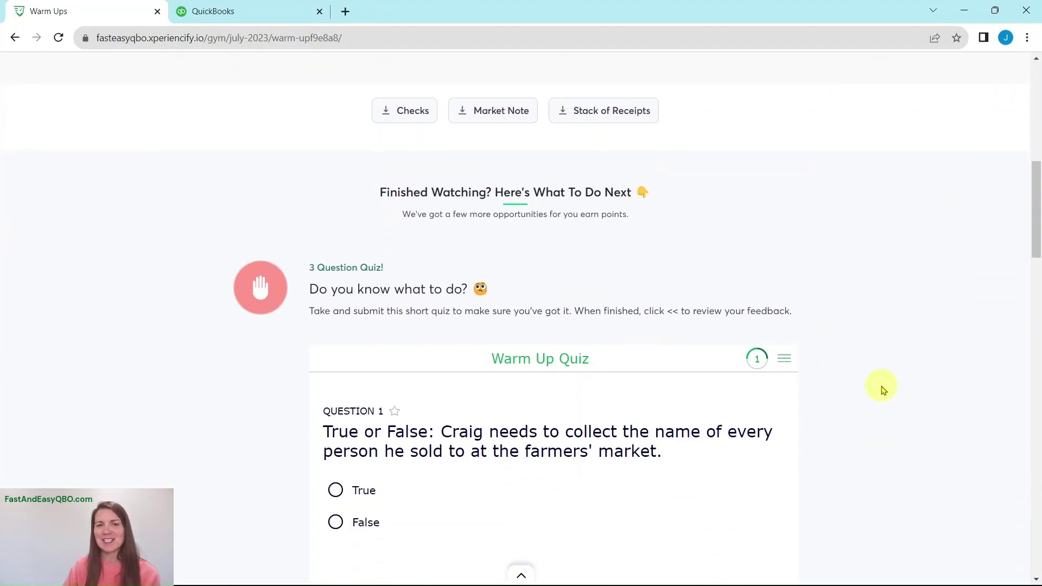
scroll(883, 387, down, 4)
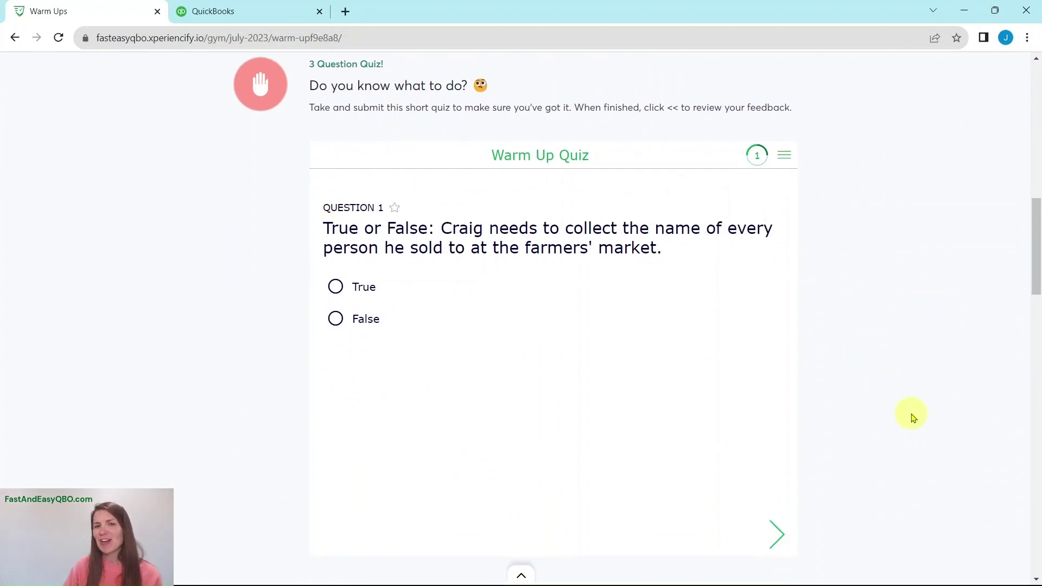
scroll(908, 416, down, 9)
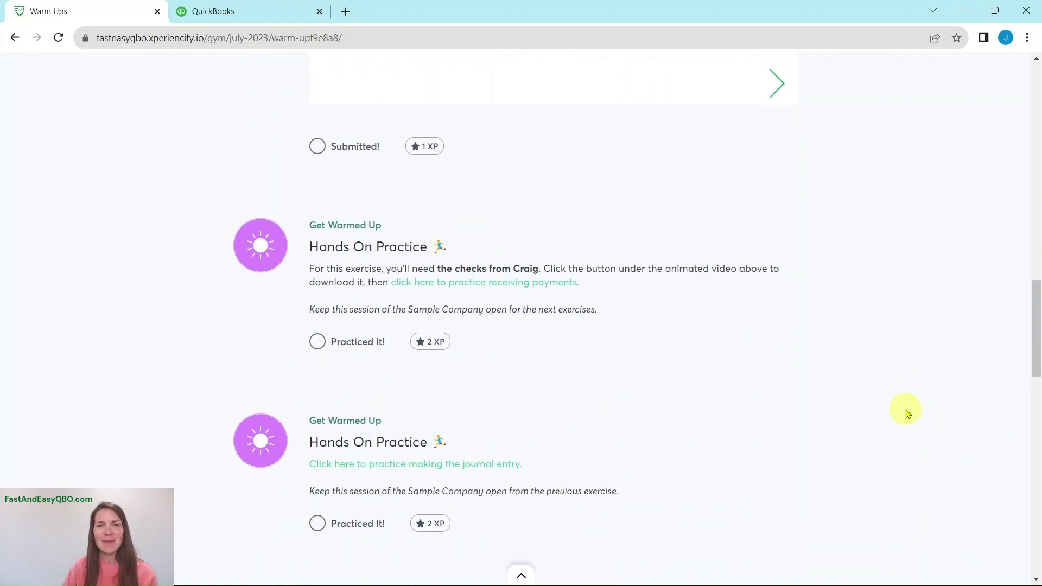
scroll(908, 414, down, 10)
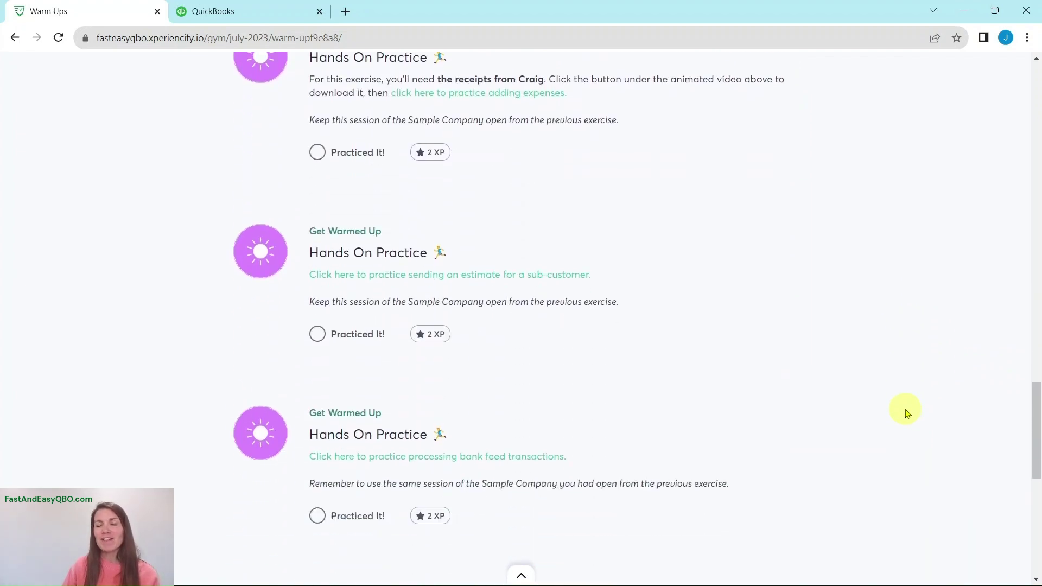
scroll(908, 413, down, 1)
Open the hands-on exercise for receiving payments and read its scenario
scroll(908, 414, up, 11)
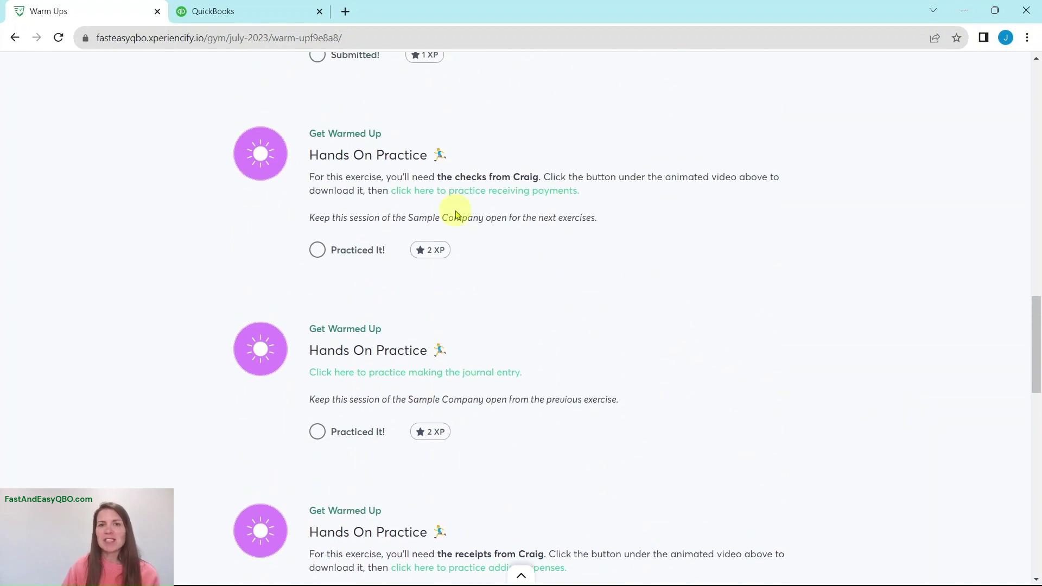
click(478, 196)
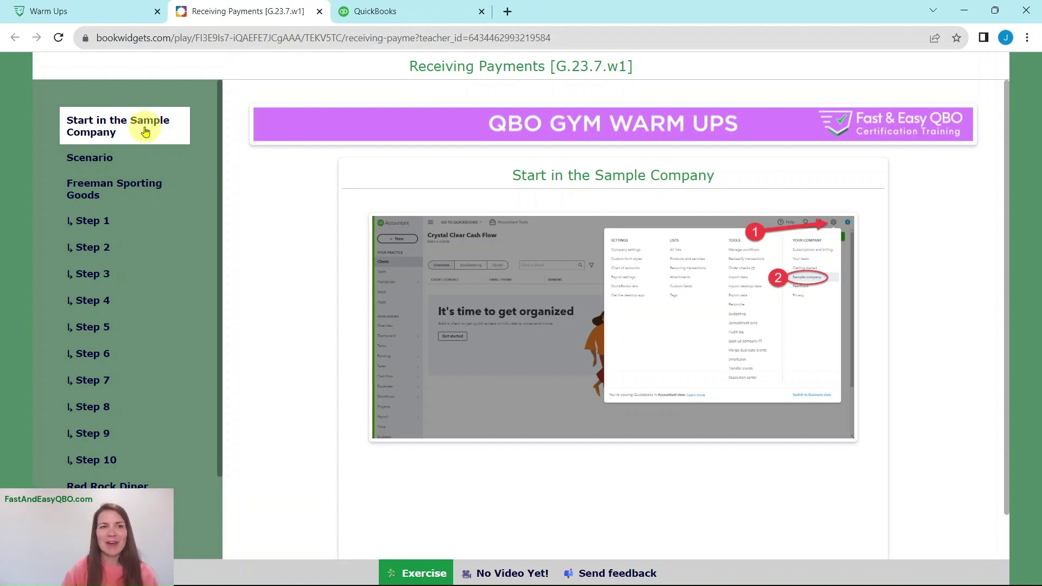
click(106, 158)
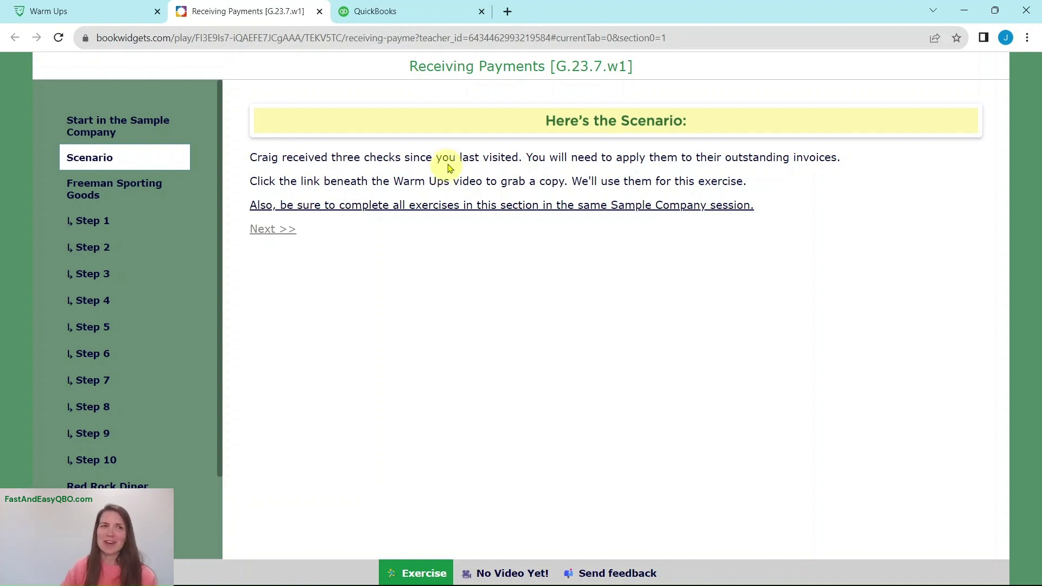
Download the Checks file from the July 2023 Warm Ups page and open the PDF to view the sample checks
click(52, 11)
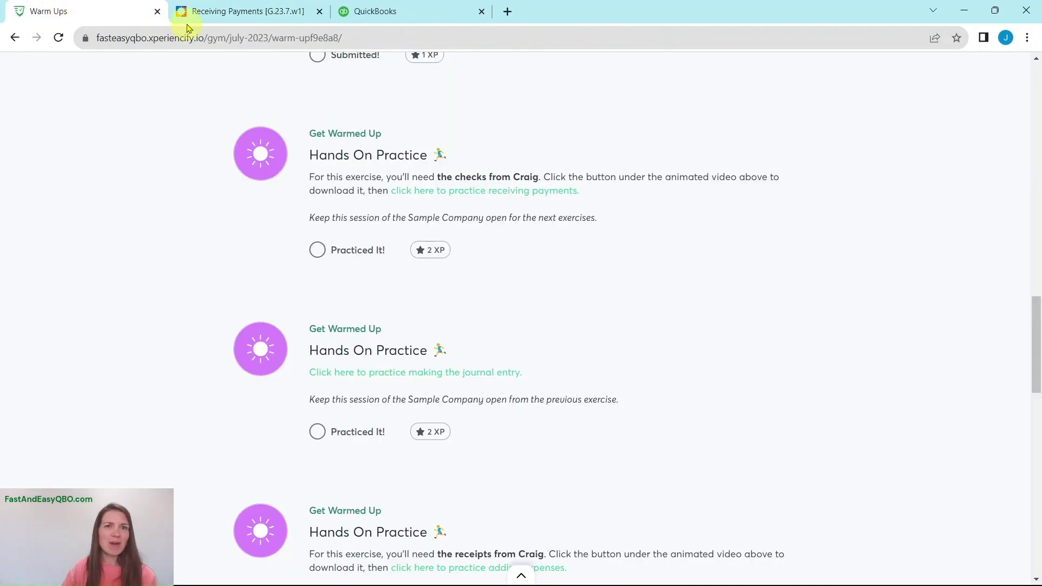
scroll(684, 290, up, 15)
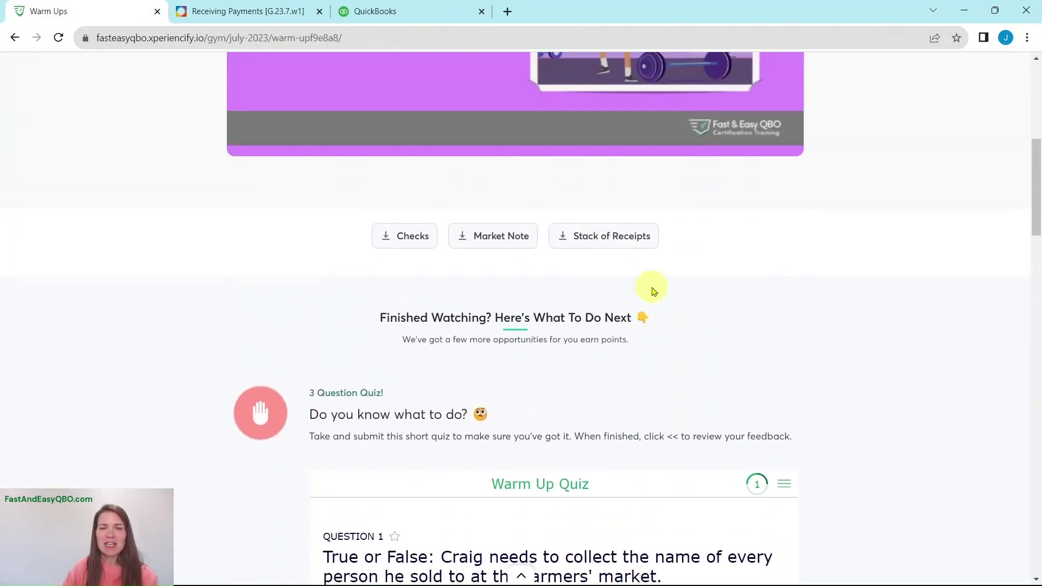
scroll(707, 296, up, 3)
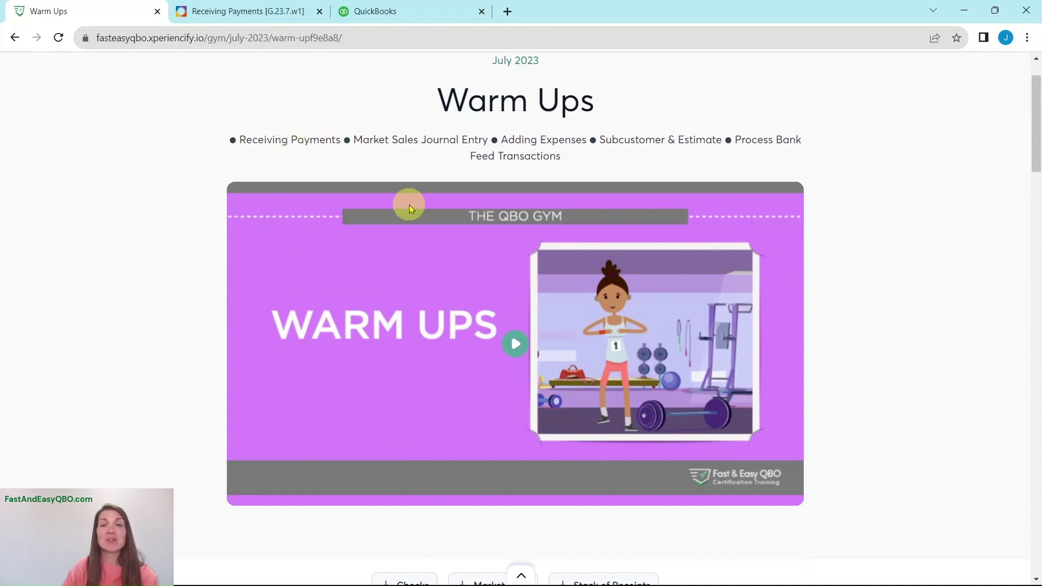
scroll(767, 298, down, 6)
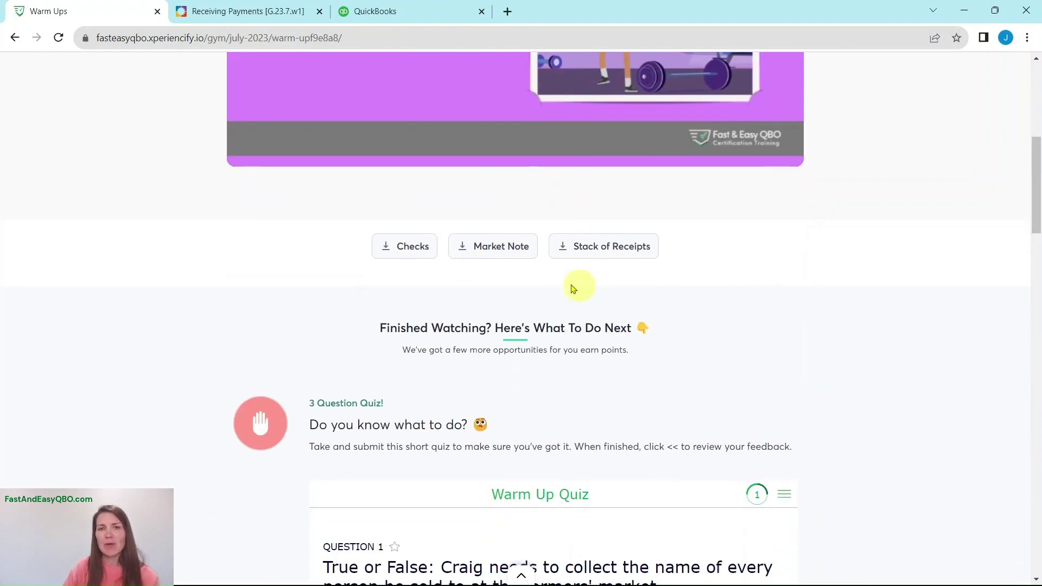
click(408, 251)
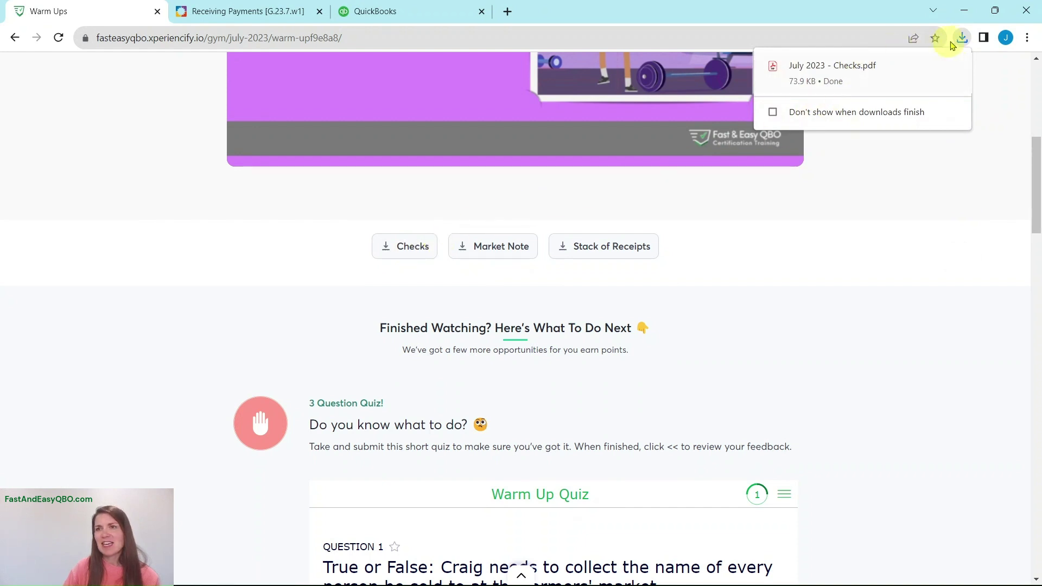
mouse_move(813, 73)
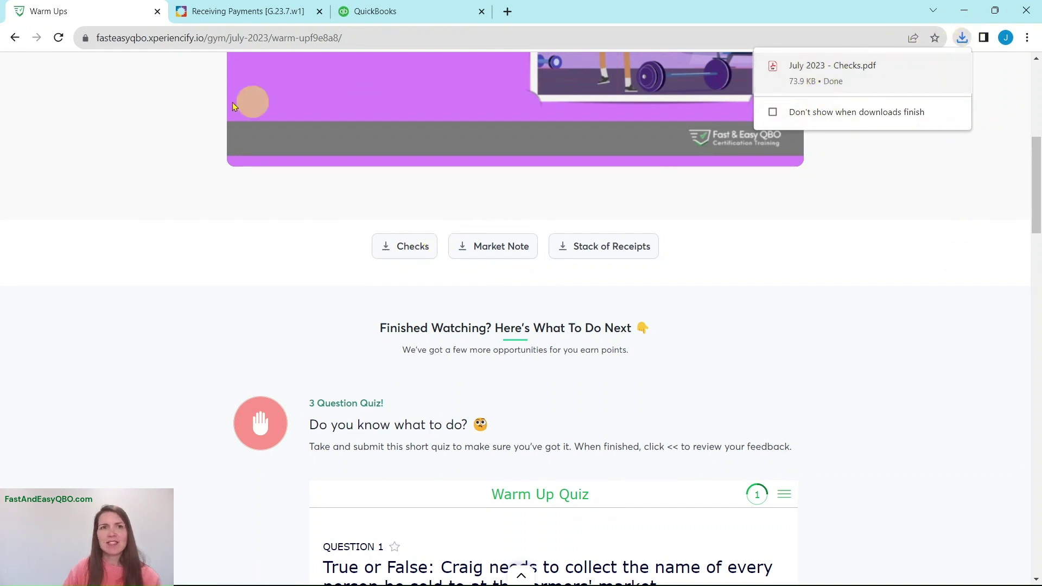
click(822, 75)
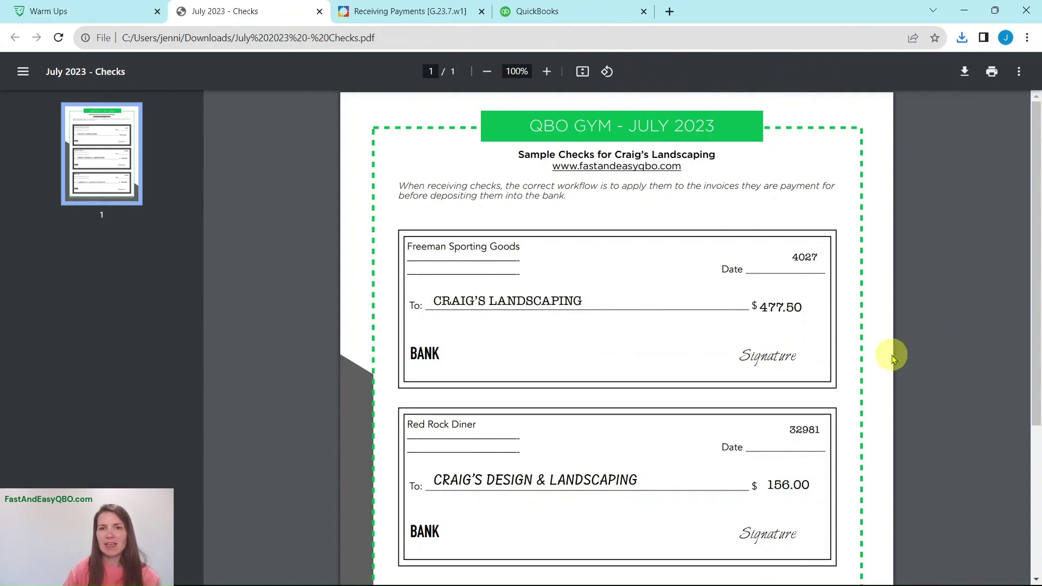
scroll(891, 353, down, 4)
scroll(891, 354, up, 5)
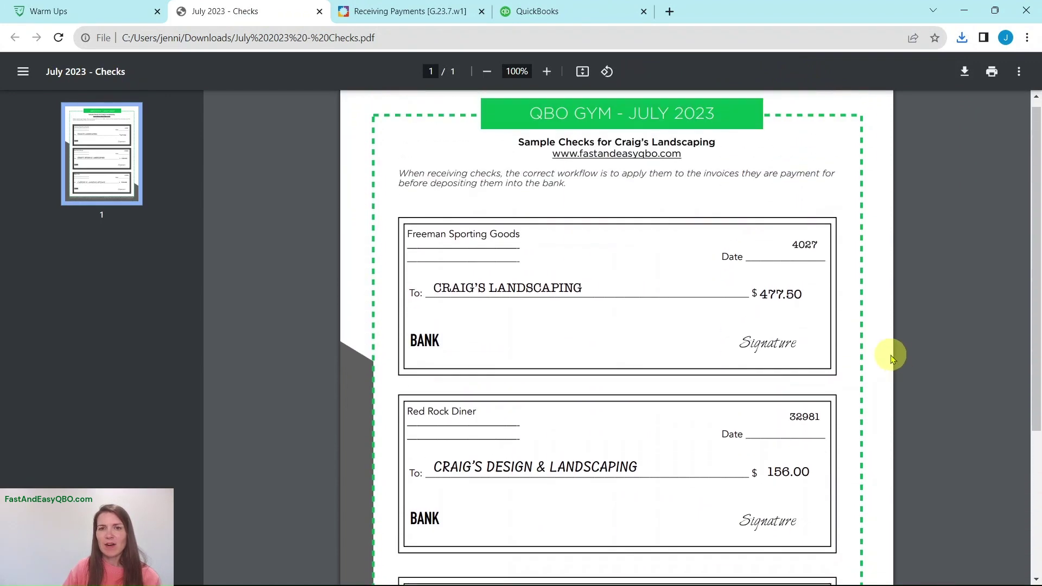
Return to the Receiving Payments exercise and read the Freeman Sporting Goods section and Step 1
click(433, 14)
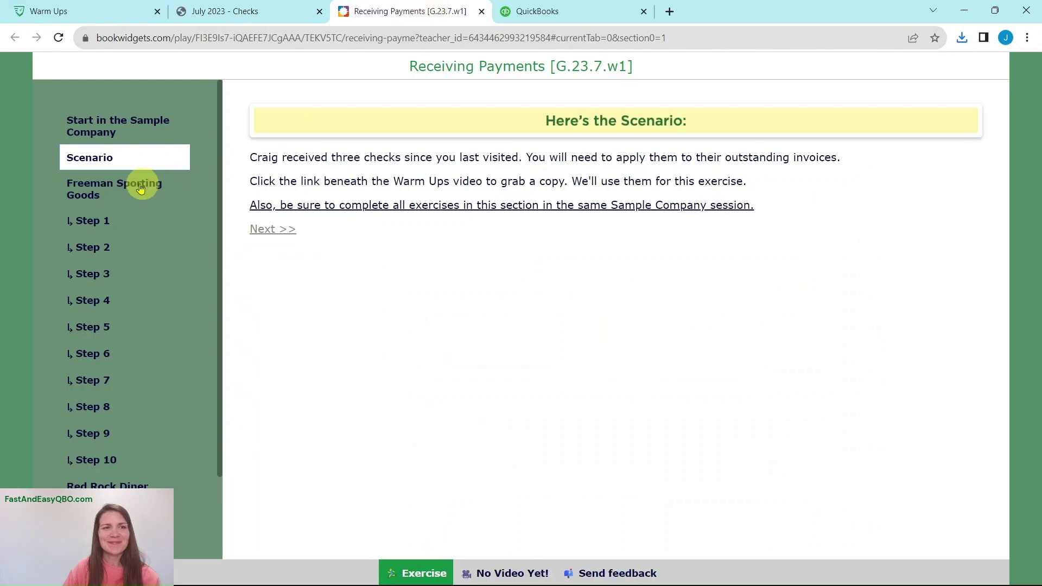
click(93, 188)
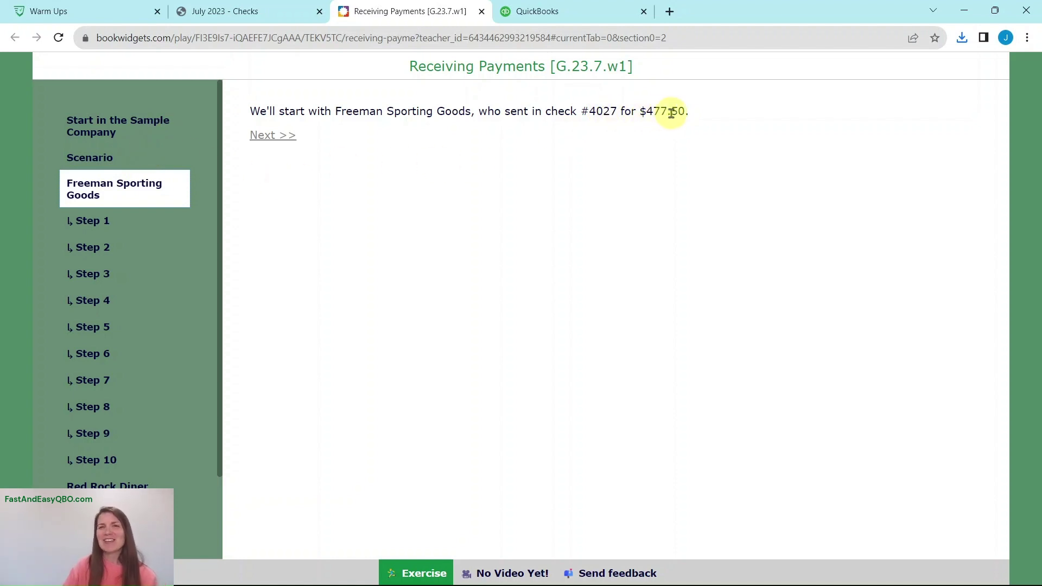
click(98, 231)
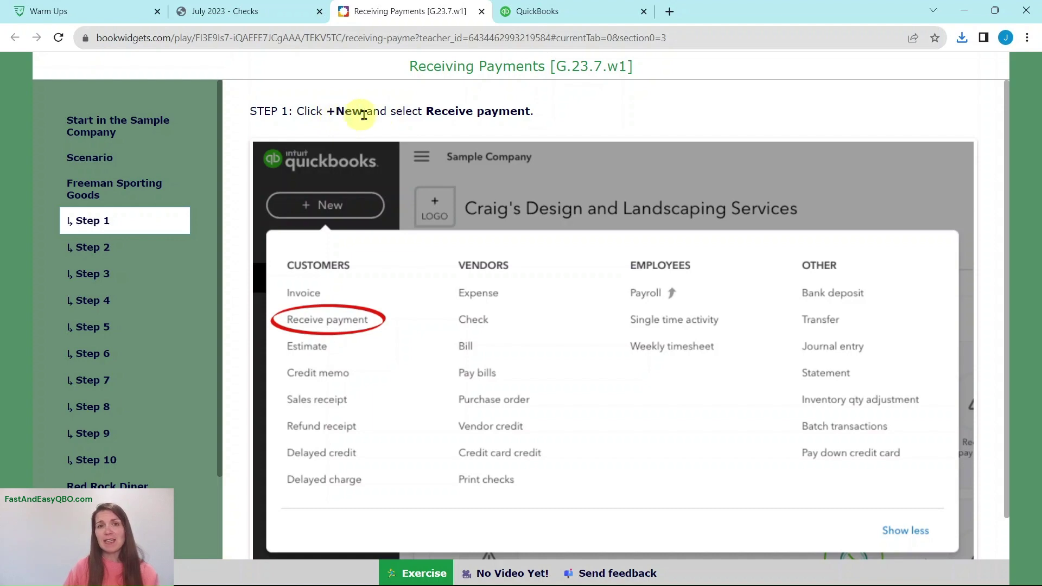
Switch to QuickBooks and start a new Receive Payment transaction in the sample company
click(597, 13)
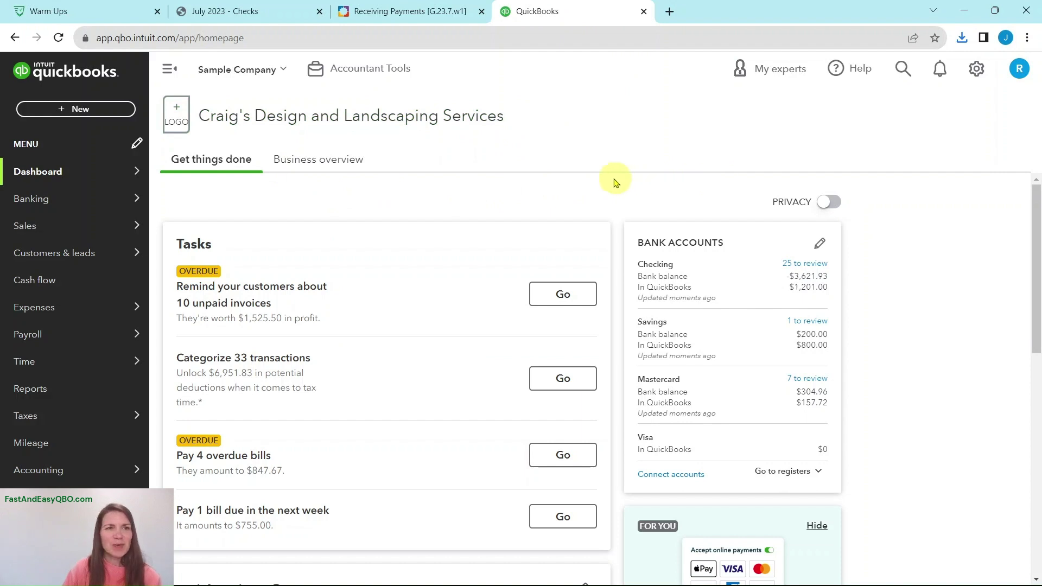
click(65, 110)
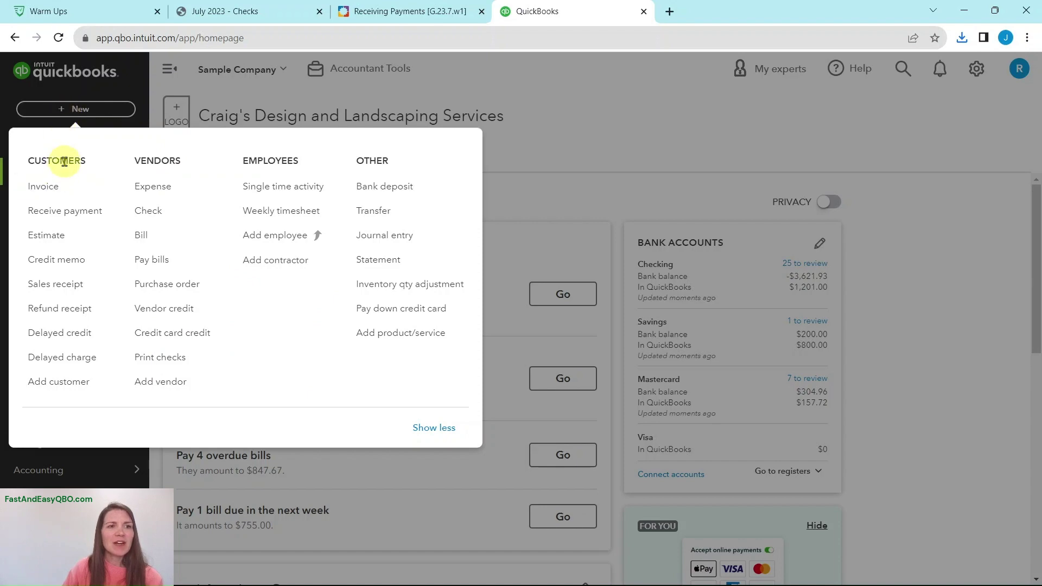
click(64, 213)
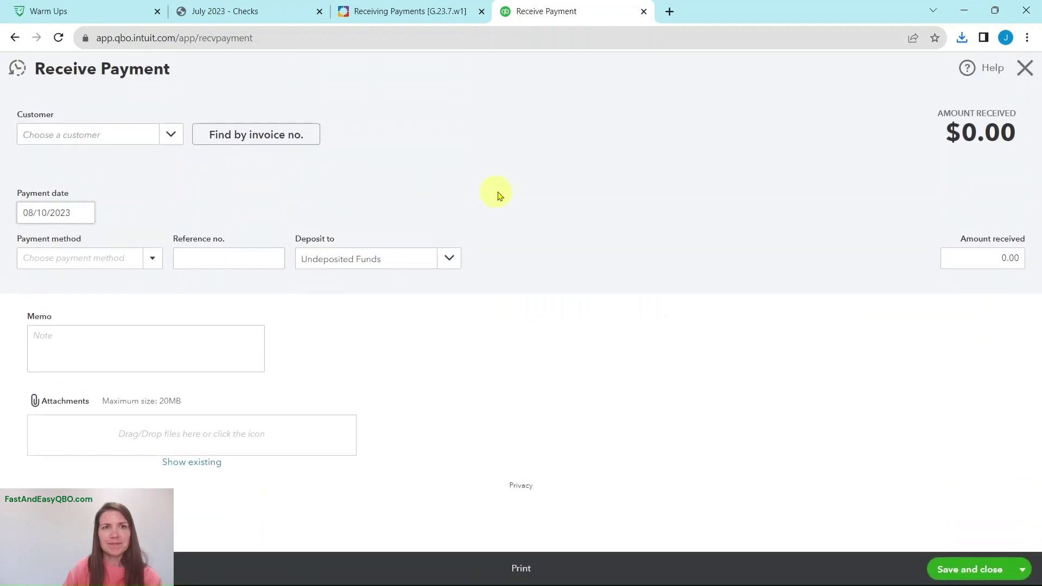
Read Step 2 of the exercise and choose the parent customer Freeman Sporting Goods for the payment in QuickBooks
click(394, 22)
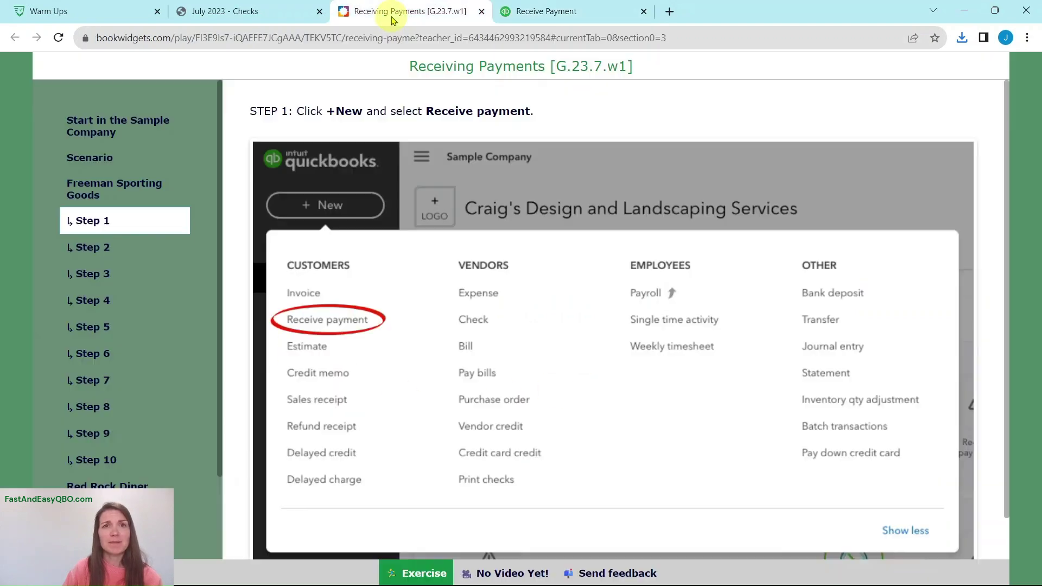
click(110, 247)
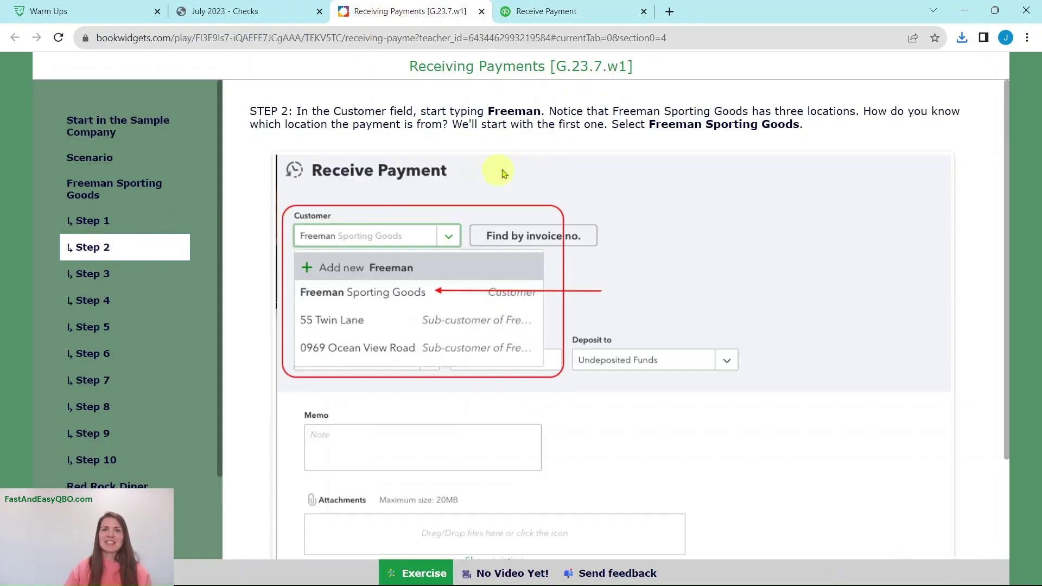
click(550, 11)
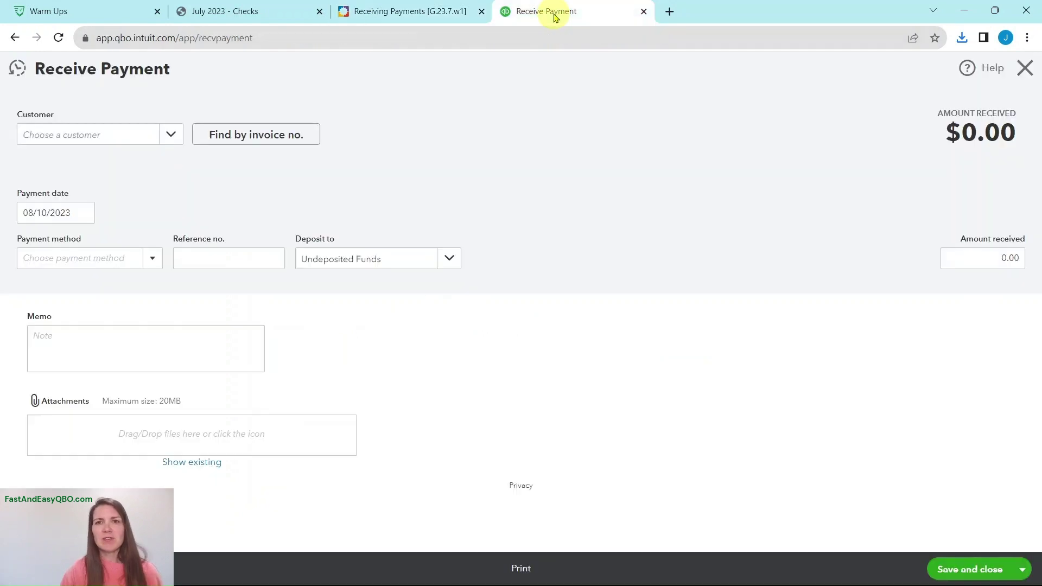
click(112, 138)
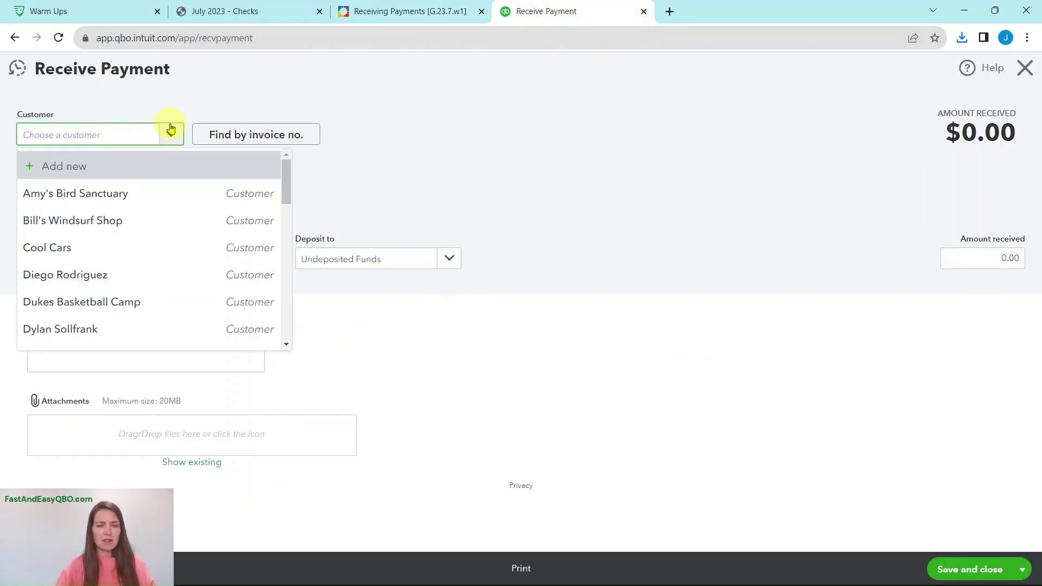
text(freeman)
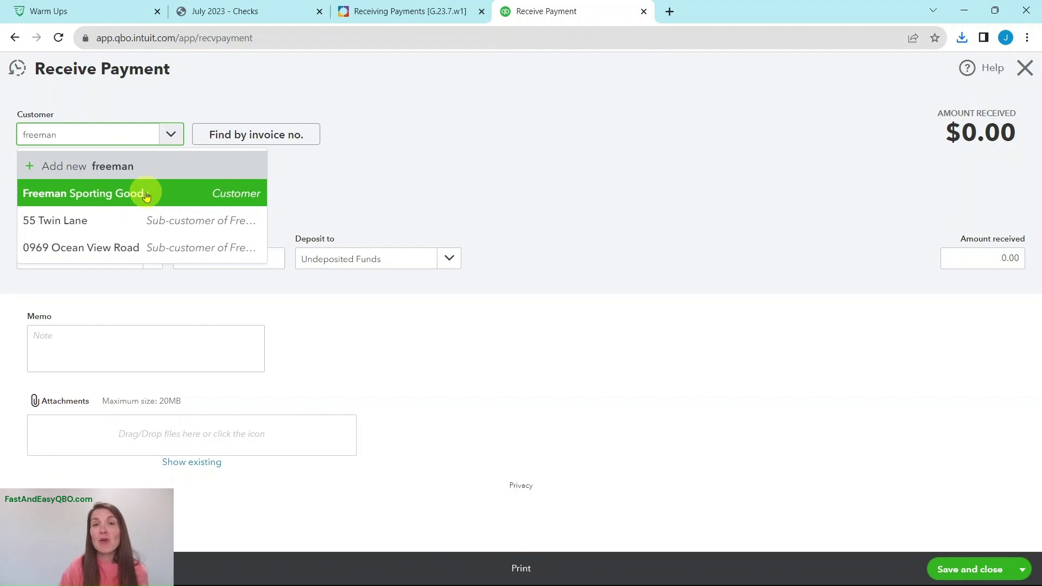
click(107, 194)
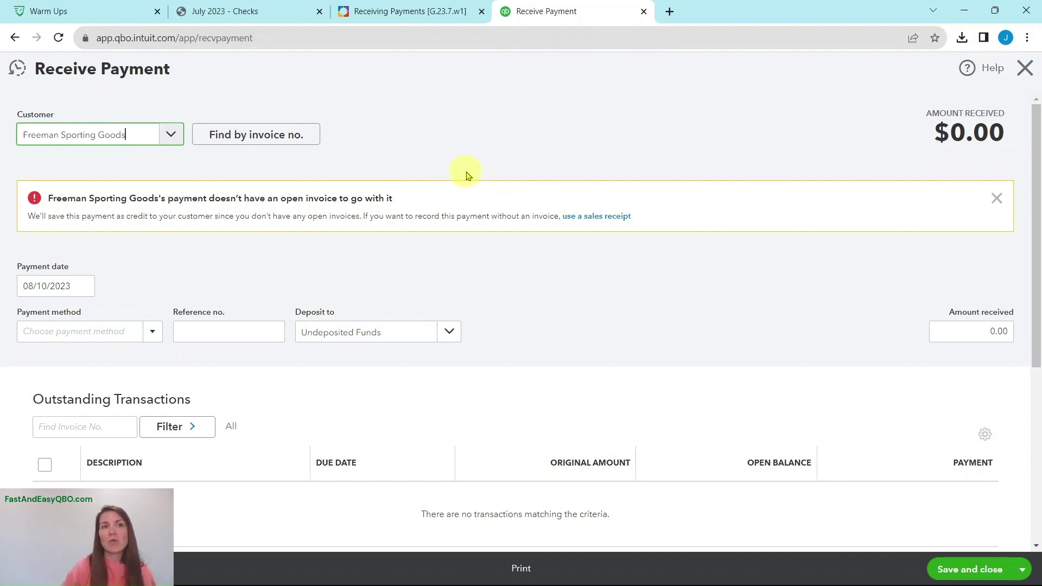
Check Step 3 of the exercise and leave the QuickBooks Receive Payment form without saving
click(404, 20)
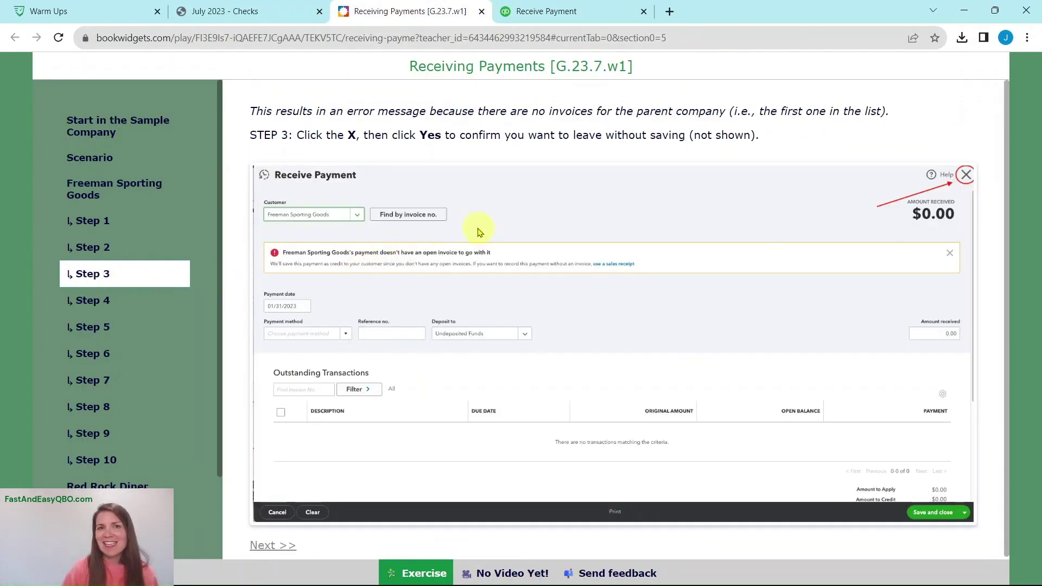
click(553, 16)
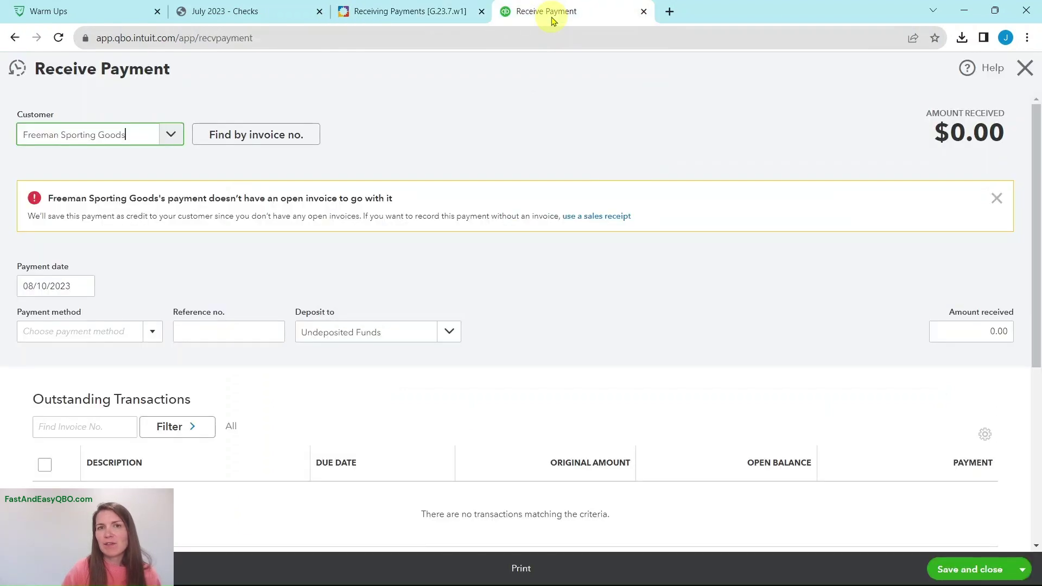
click(1026, 69)
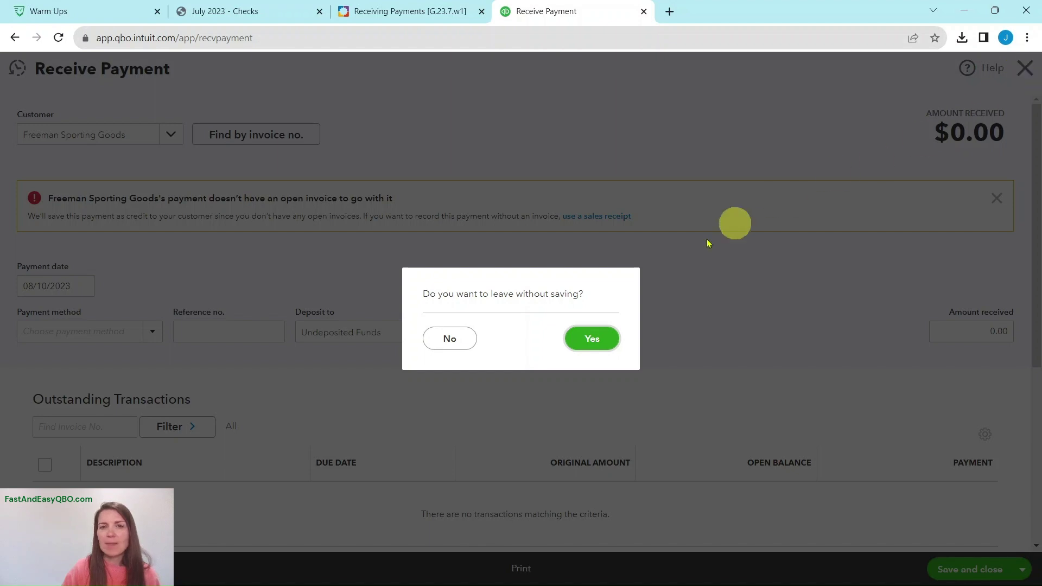
click(593, 339)
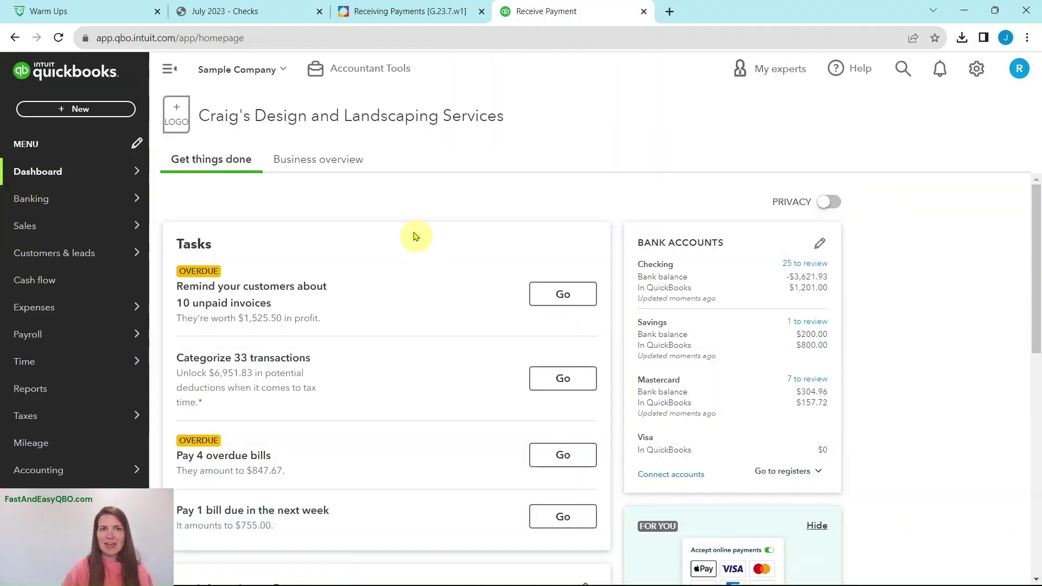
Read Step 4 of the exercise and open the Customers list under Sales in QuickBooks
click(396, 12)
click(89, 301)
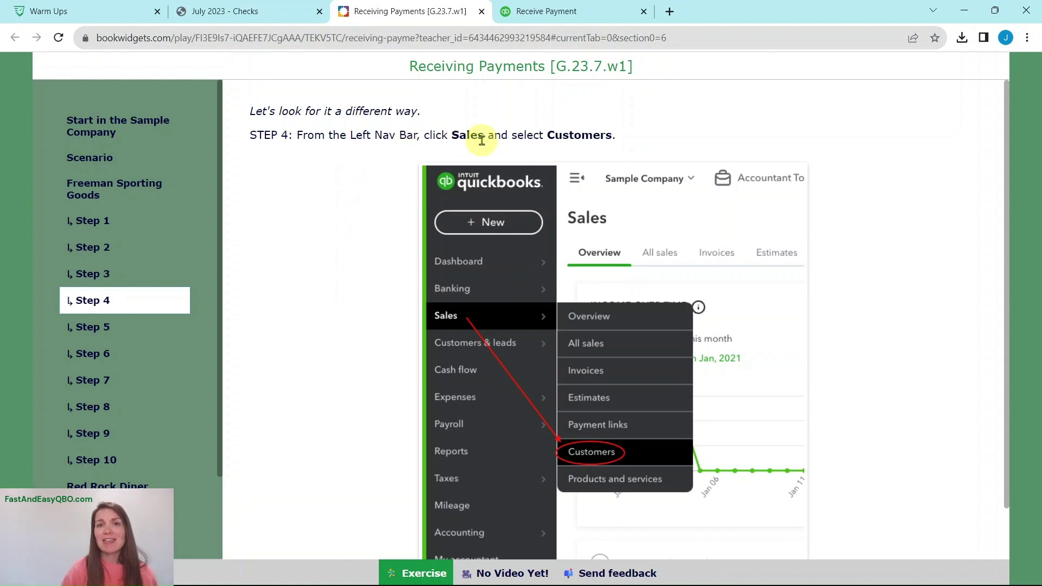
click(560, 11)
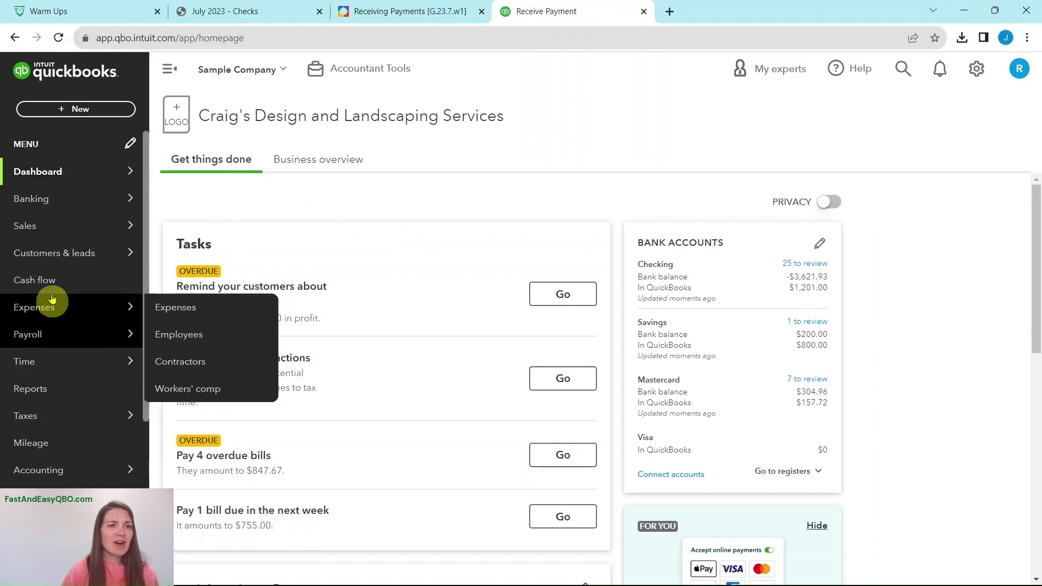
mouse_move(30, 232)
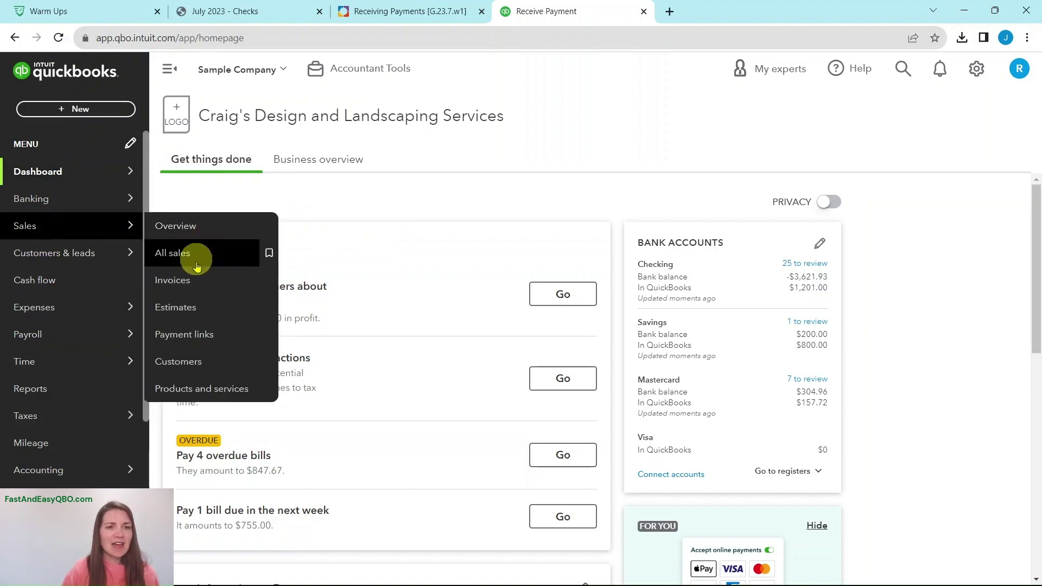
click(183, 367)
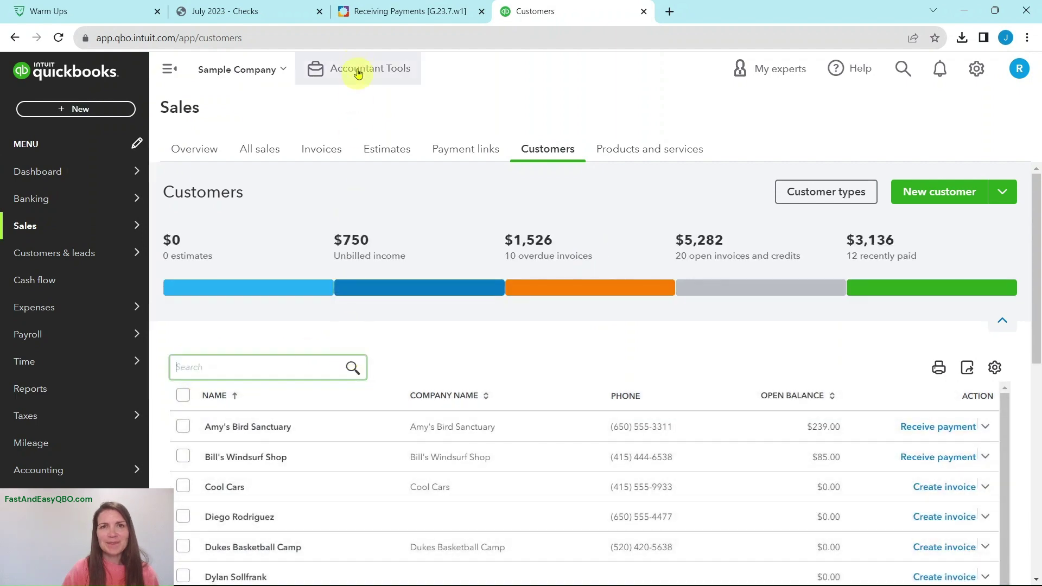
Read Steps 5 and 6 of the exercise and open the Freeman Sporting Goods parent customer record in QuickBooks
click(363, 11)
click(111, 330)
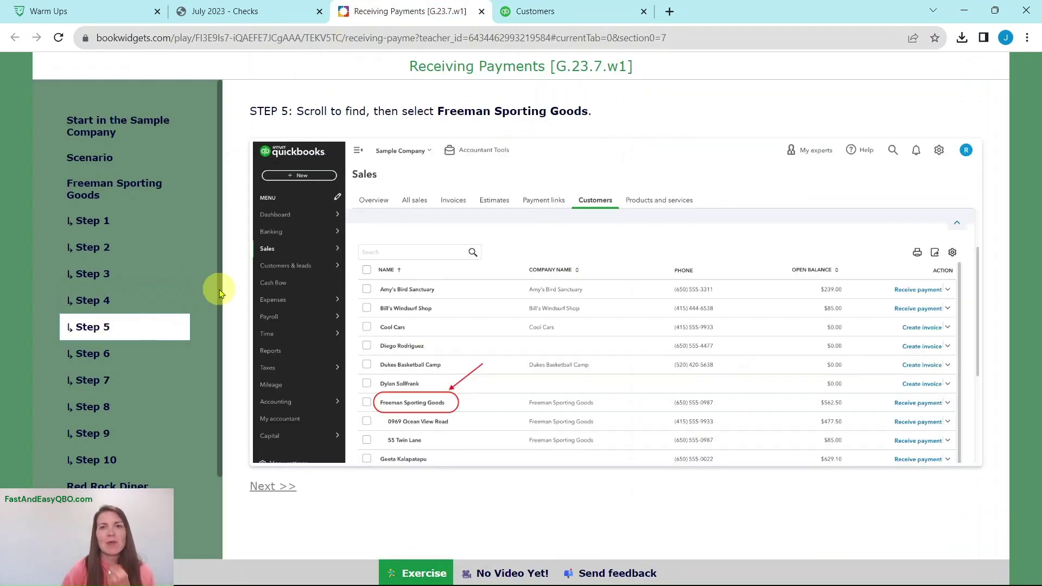
click(564, 16)
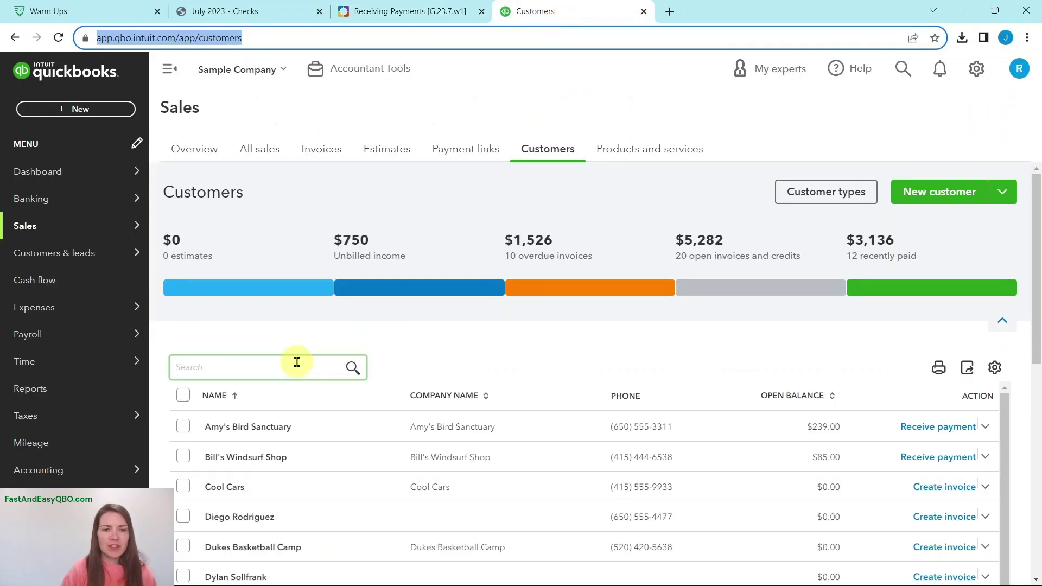
scroll(320, 329, down, 5)
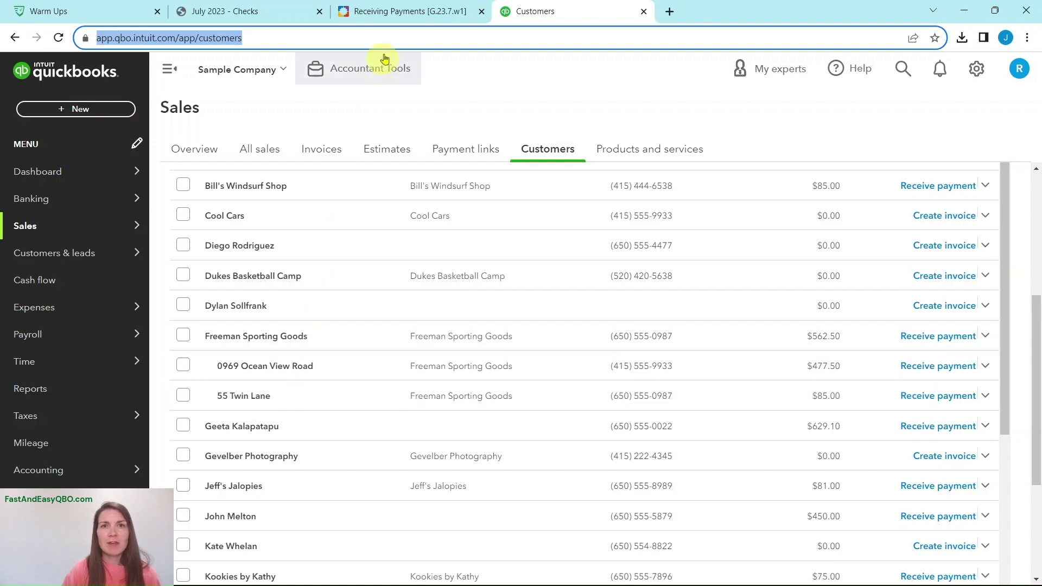
click(391, 12)
click(95, 361)
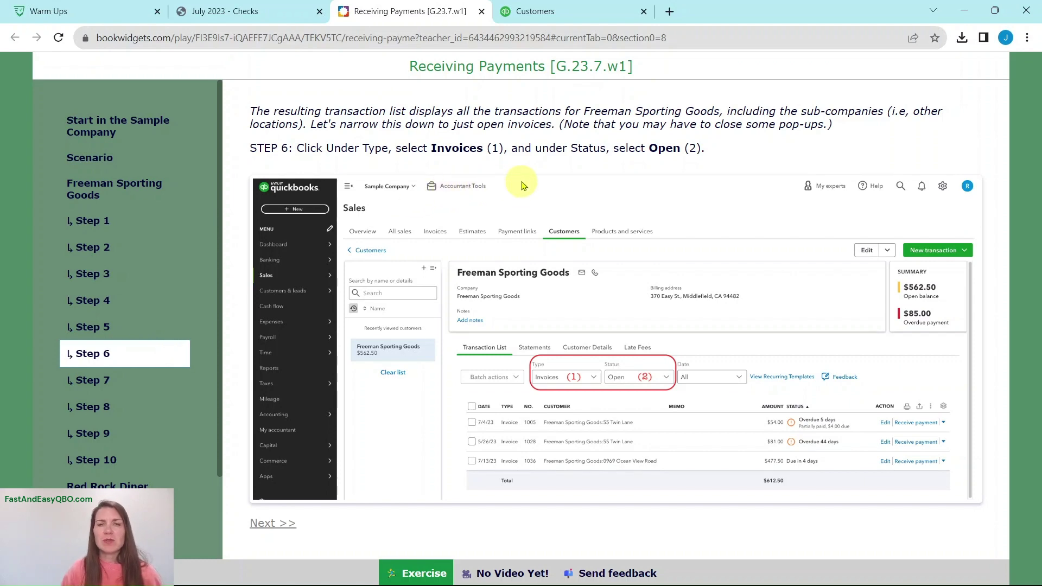
click(529, 11)
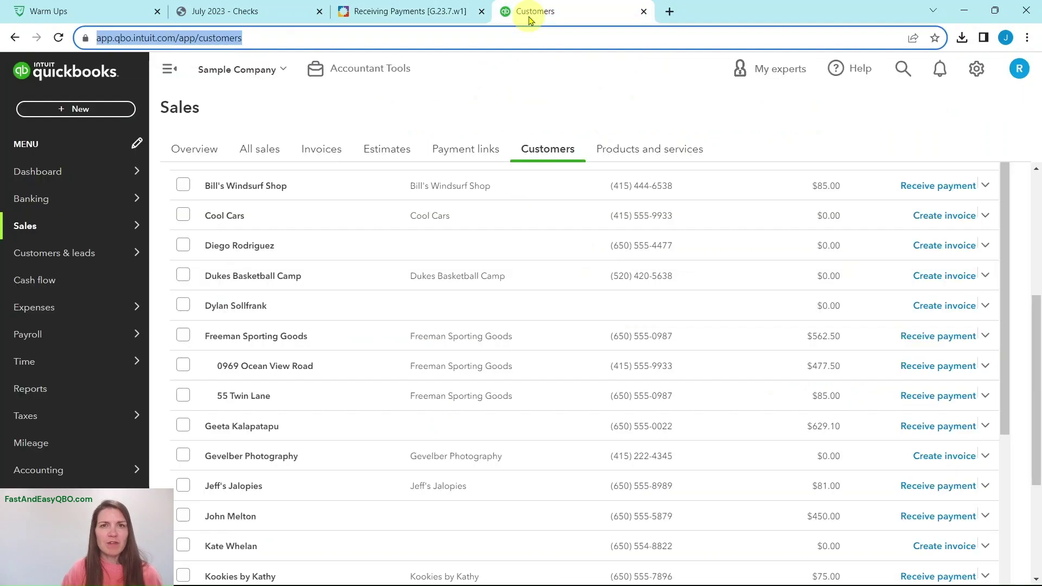
click(274, 336)
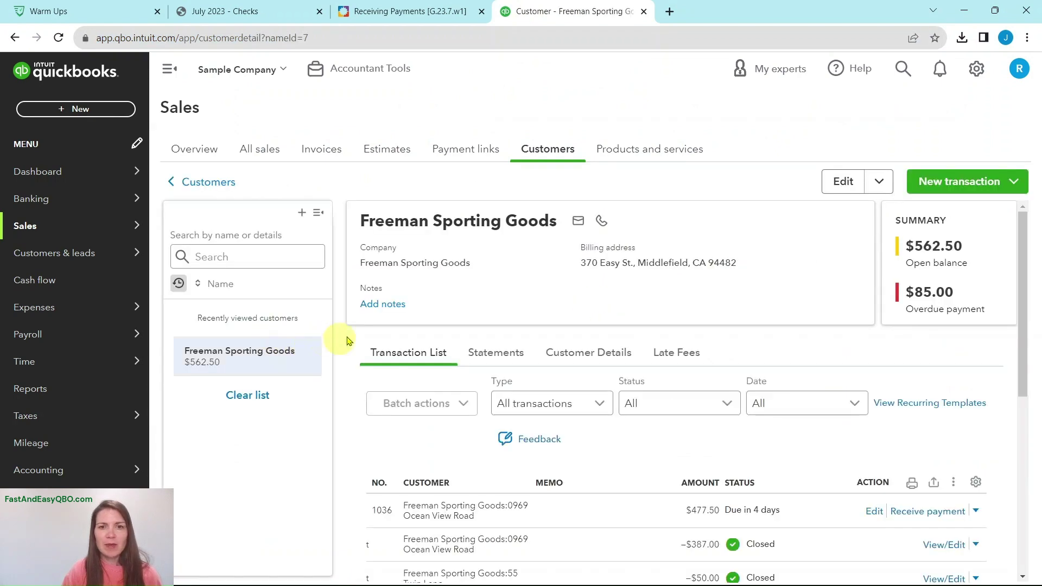
Recheck Step 6, dismiss the feature tour pop-up and filter Freeman's transaction list to type Invoices with status Open
click(397, 16)
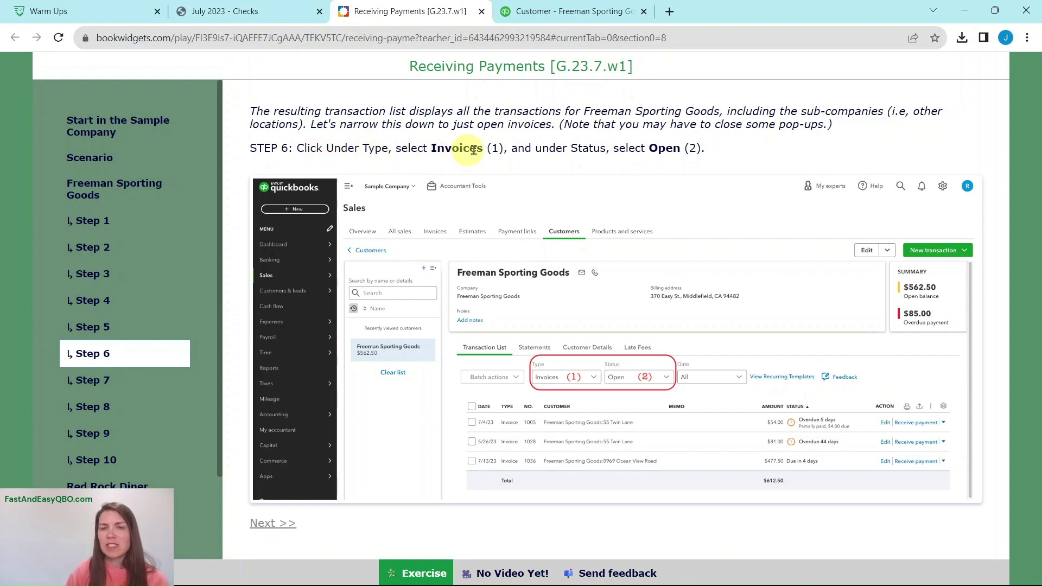
click(602, 11)
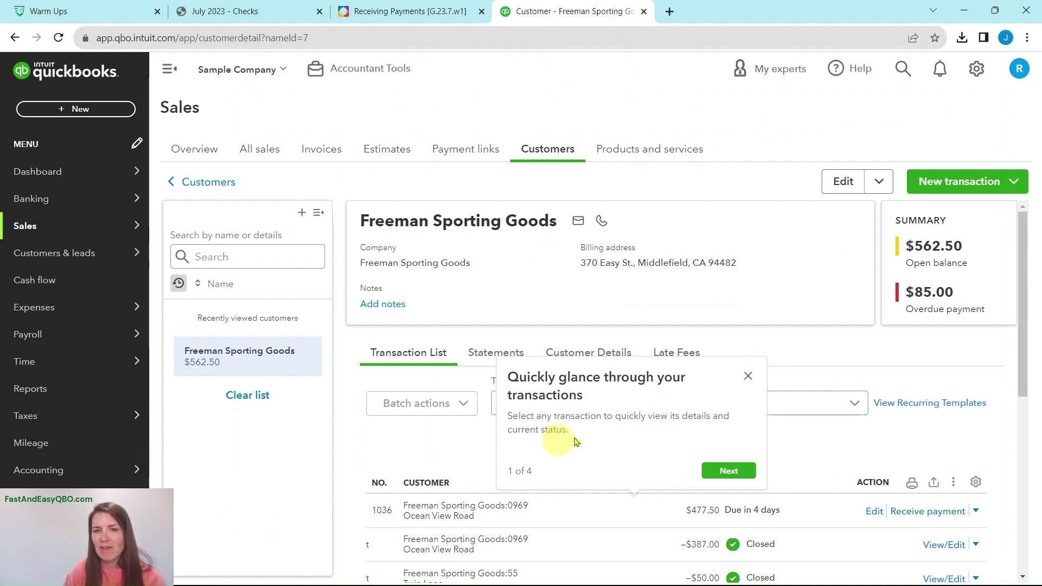
click(747, 377)
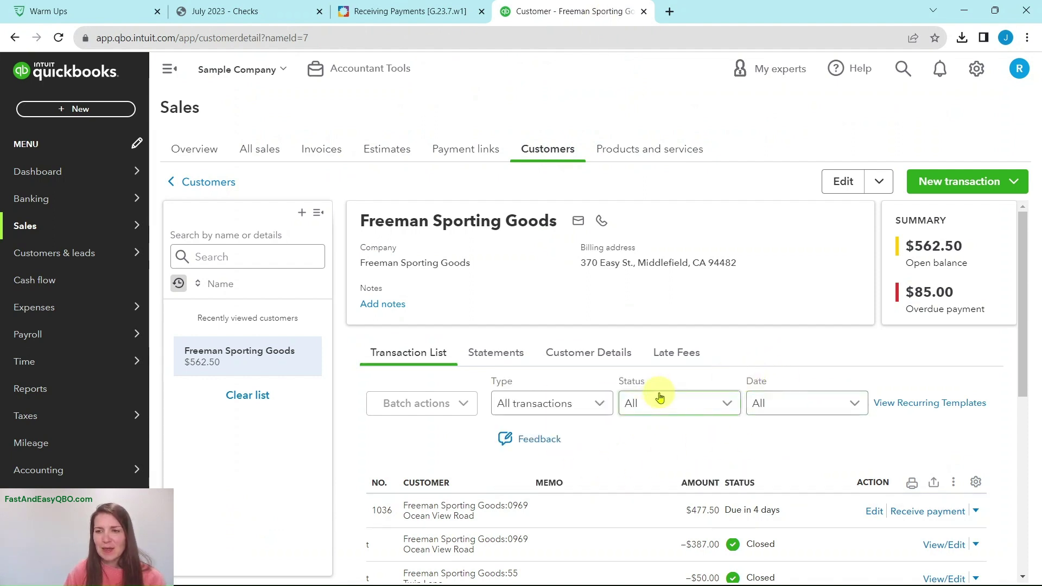
scroll(661, 397, down, 1)
scroll(660, 397, down, 4)
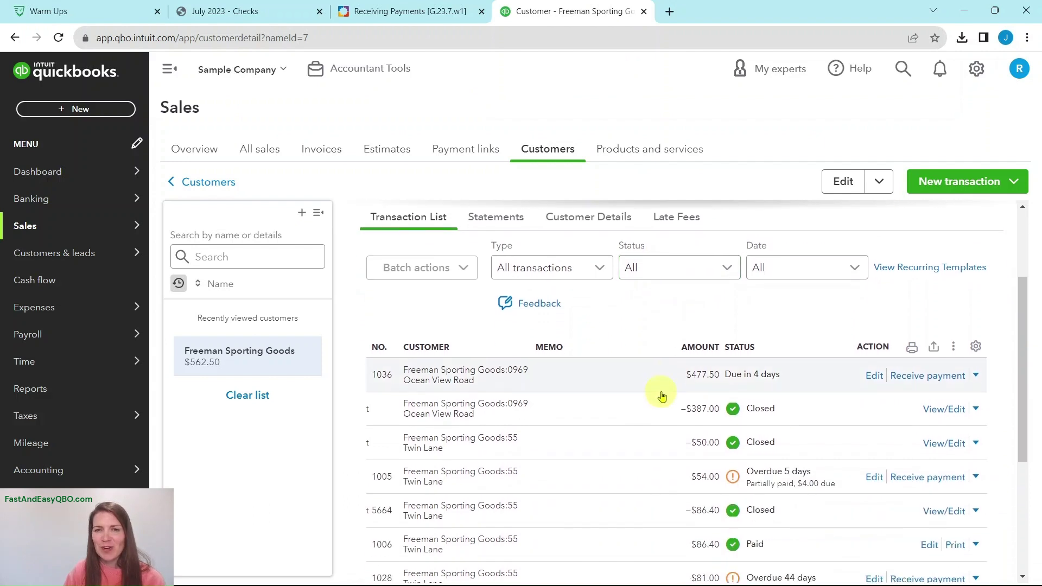
scroll(647, 380, up, 5)
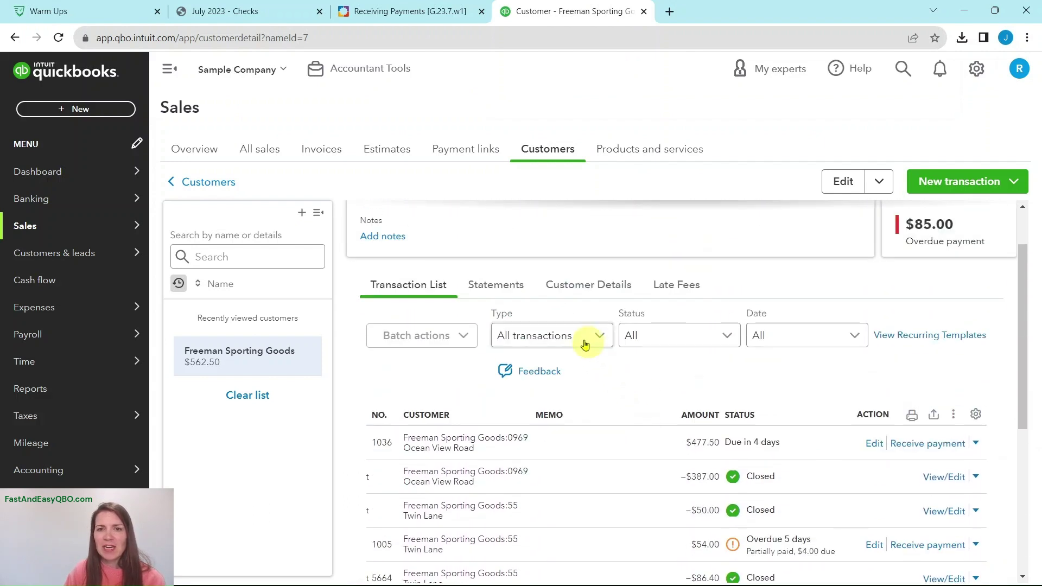
click(537, 341)
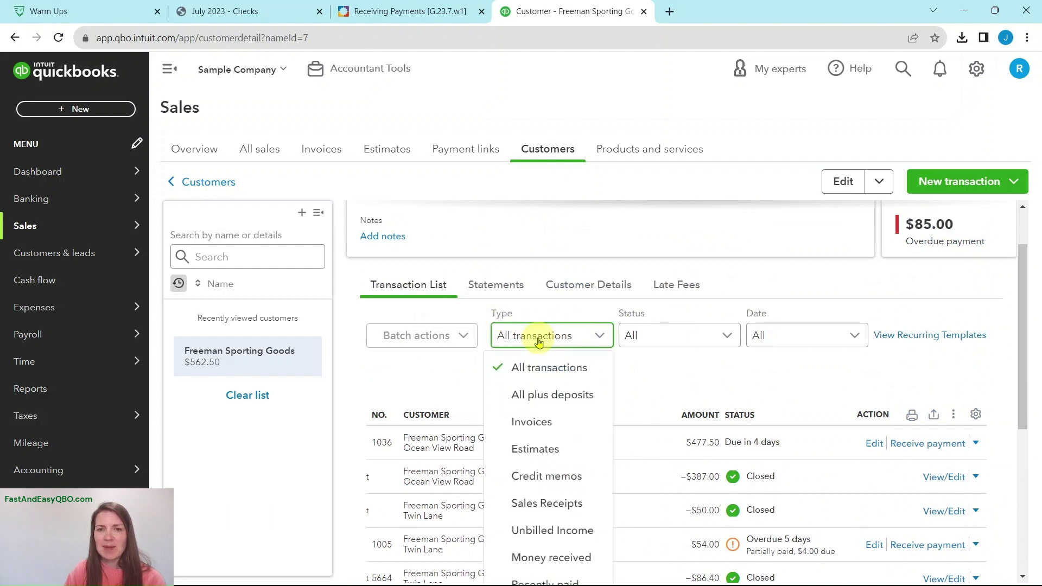
click(530, 423)
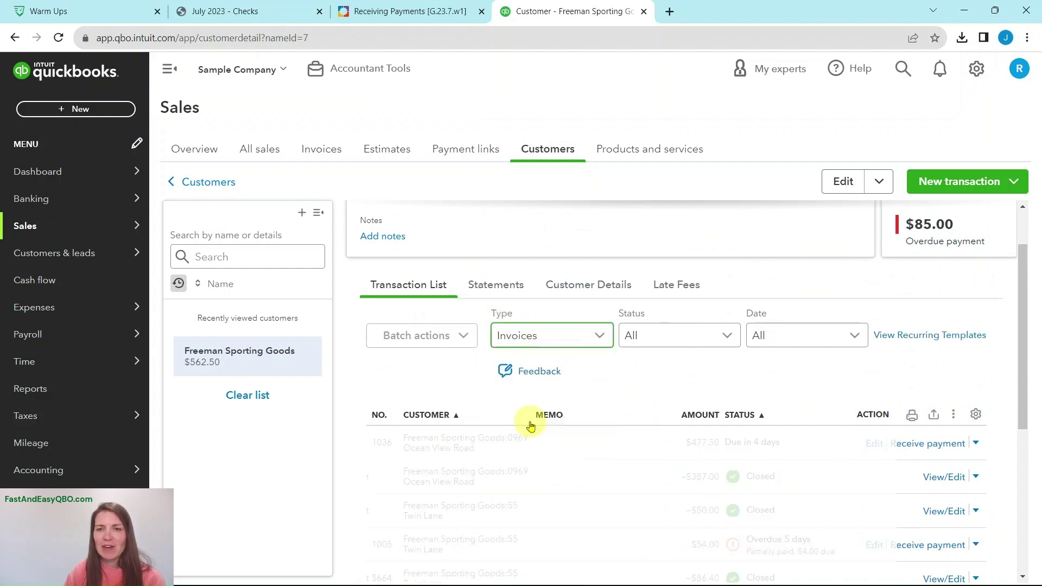
click(668, 334)
click(659, 394)
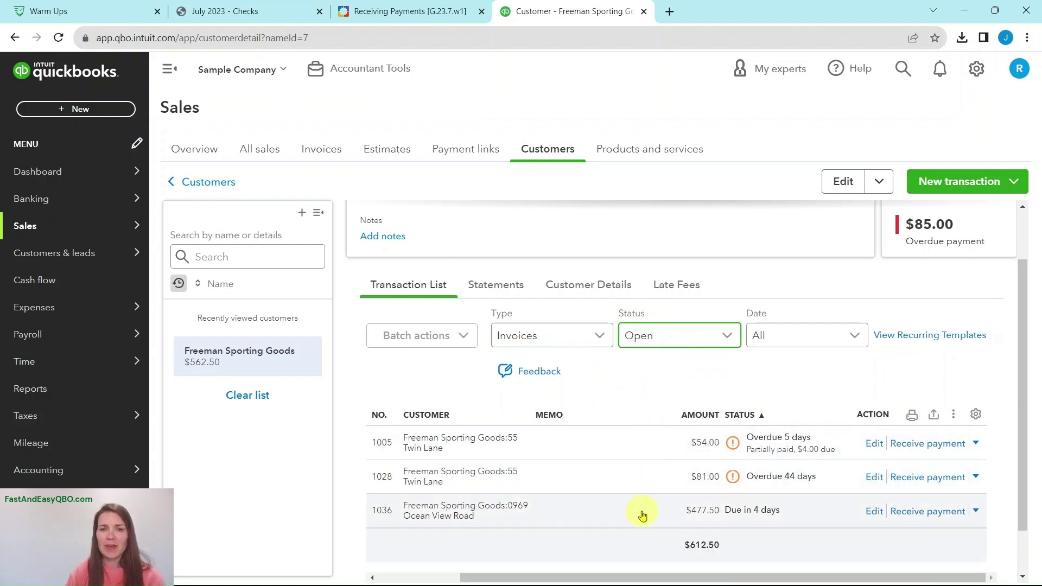
Read Step 7 of the exercise and start receiving payment on Freeman's $477.50 invoice for 0969 Ocean View Road
click(380, 12)
click(109, 386)
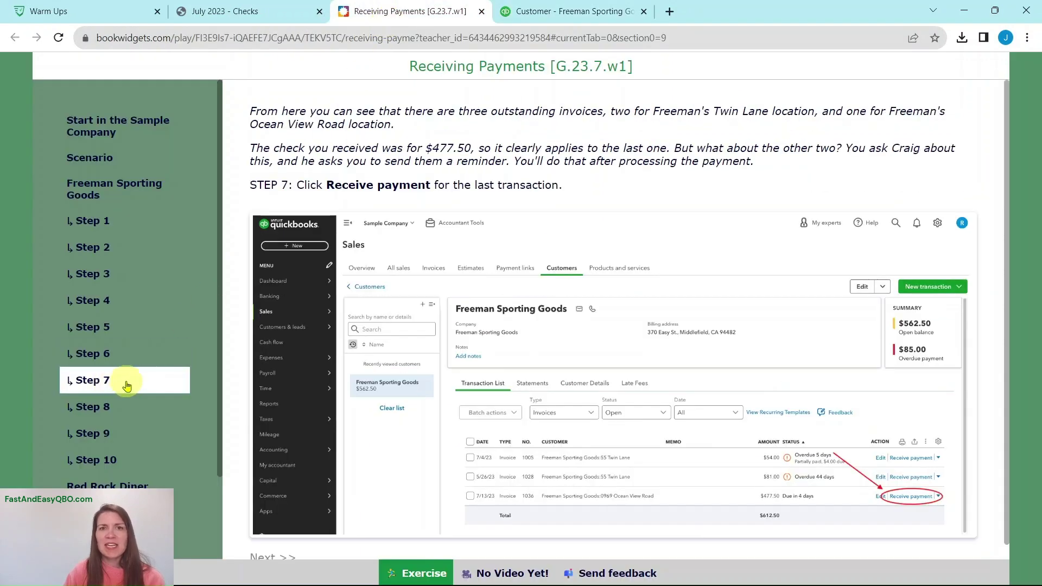
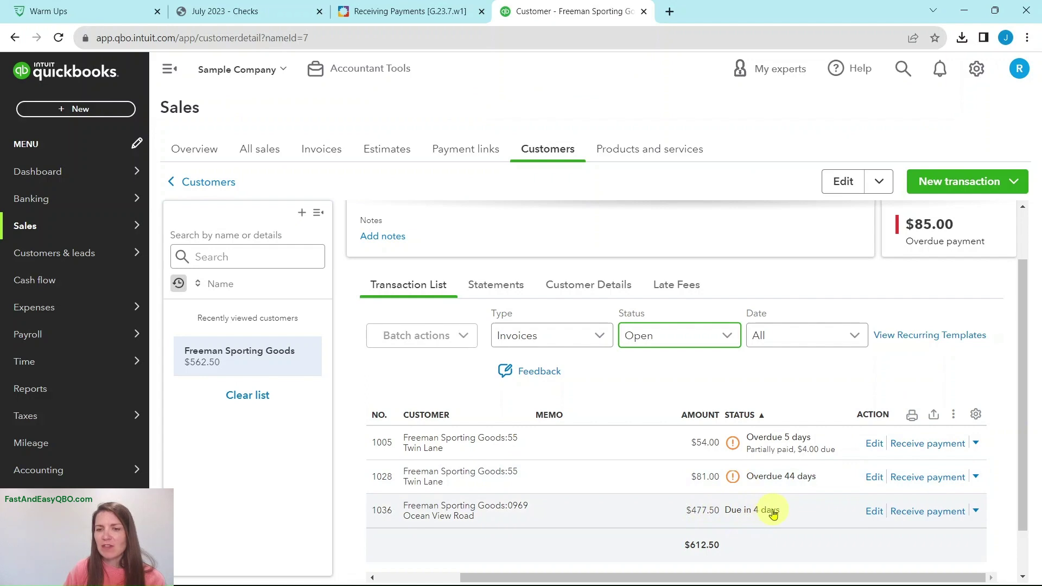
click(919, 517)
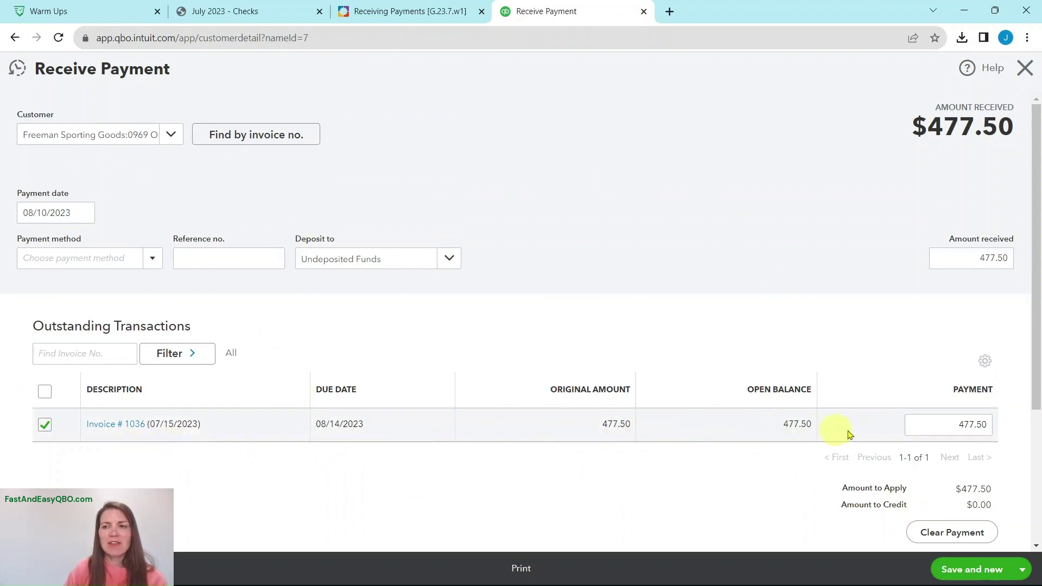
Read Step 8 of the exercise and set the payment method to Check on the Freeman payment
click(374, 17)
click(92, 406)
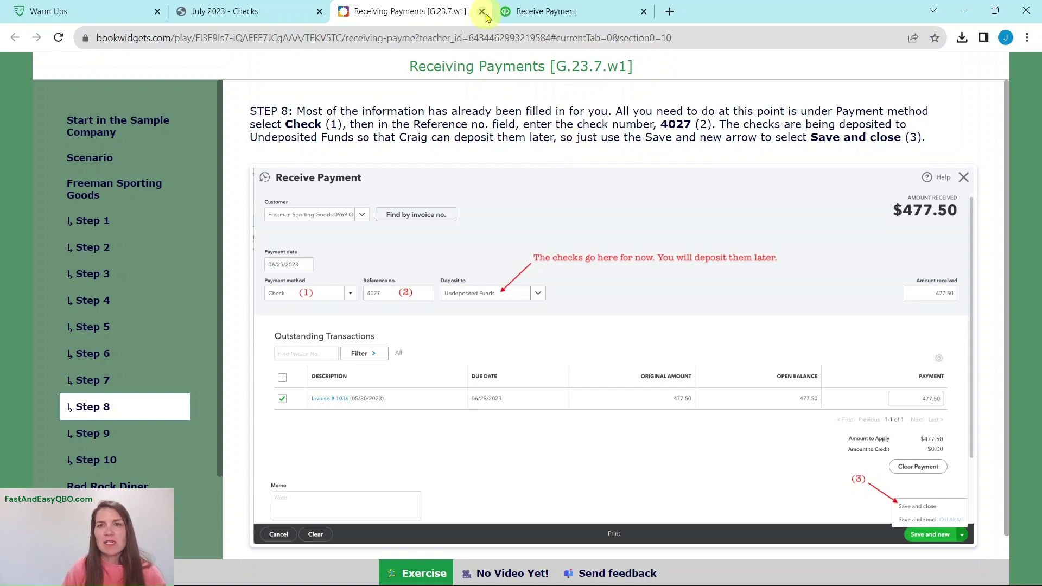
click(550, 13)
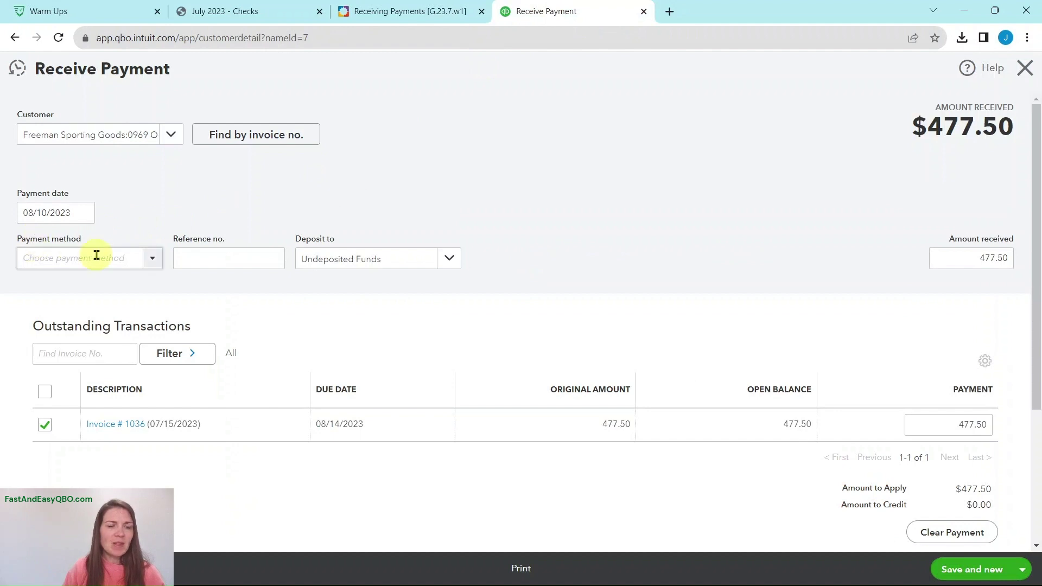
click(151, 260)
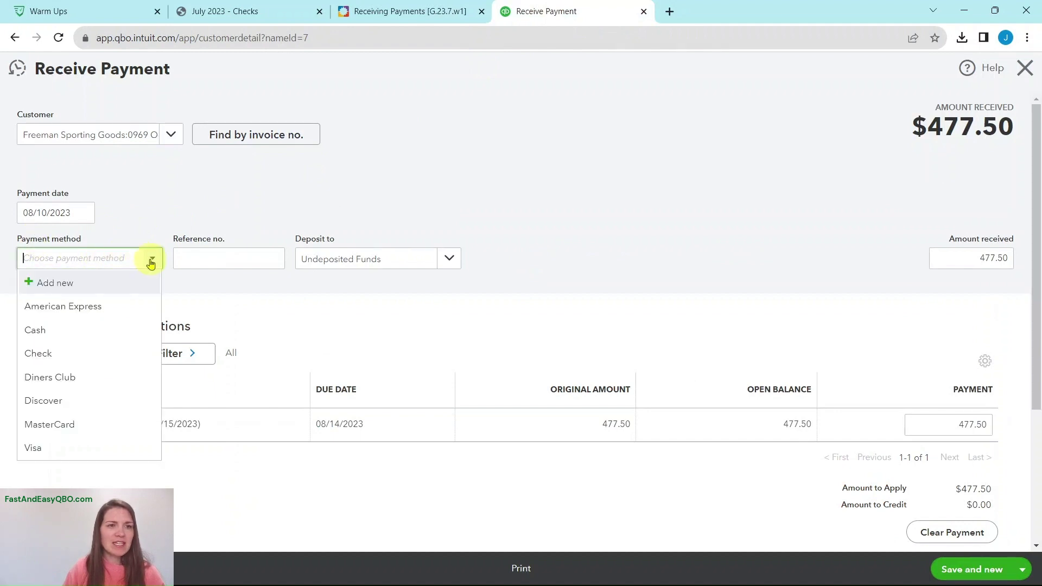
click(53, 354)
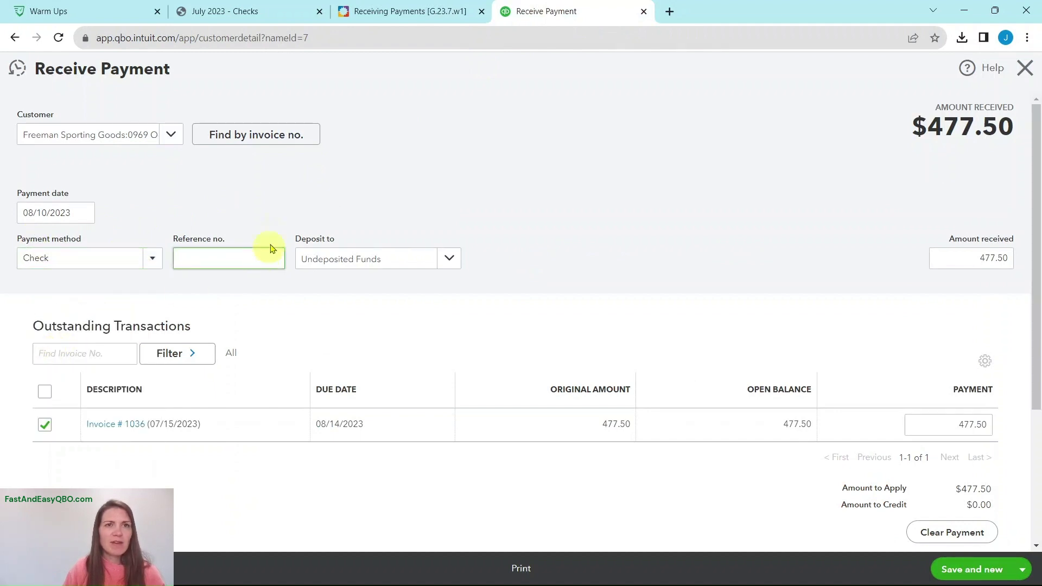
Look up Freeman's check number in the July 2023 Checks PDF and enter 4027 as the payment's reference number
click(272, 12)
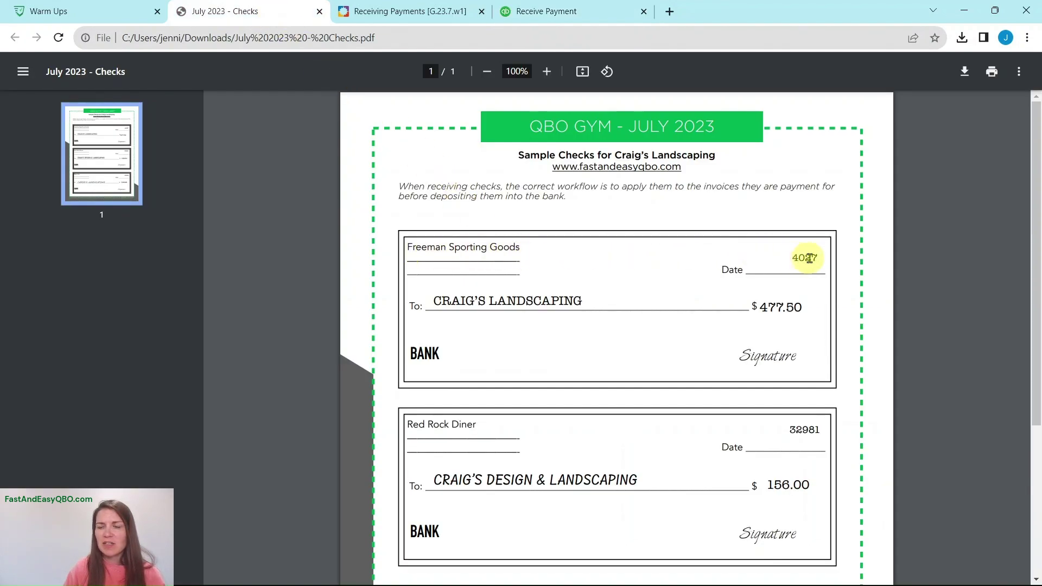
click(519, 16)
click(209, 259)
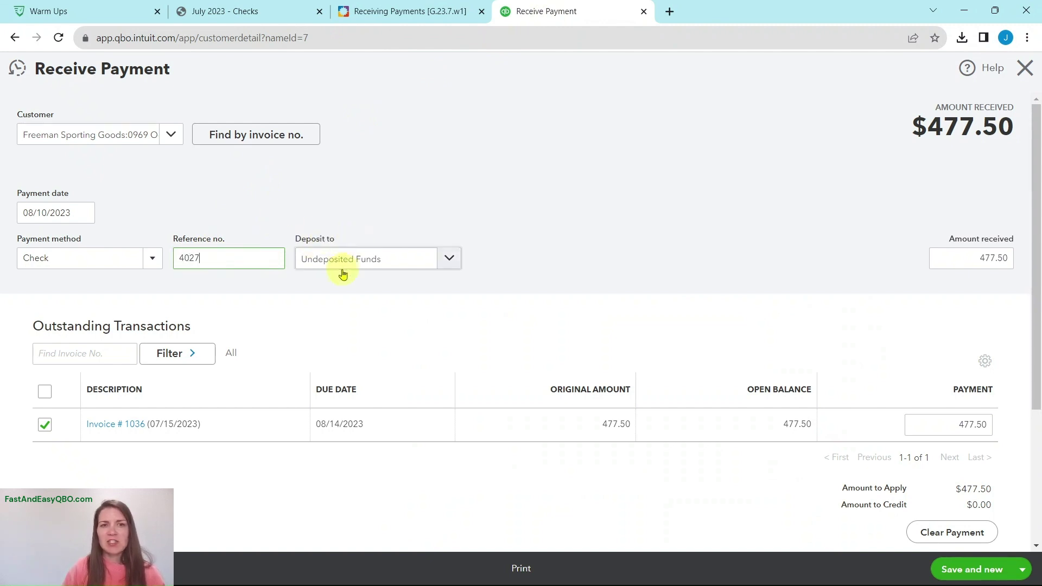
click(380, 282)
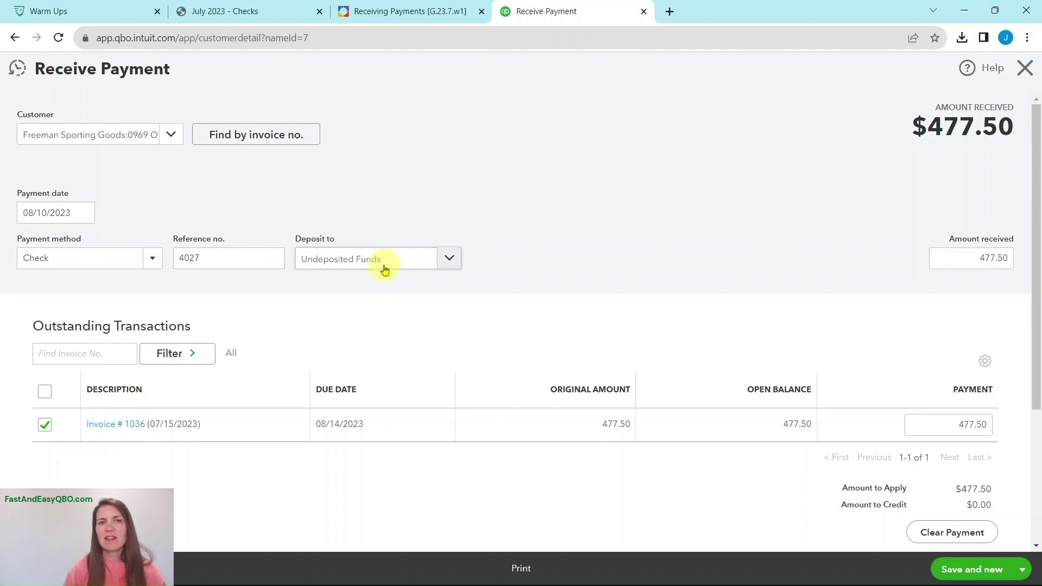
Recheck the end of Step 8 in the exercise, then save and close the Freeman payment in QuickBooks
click(385, 16)
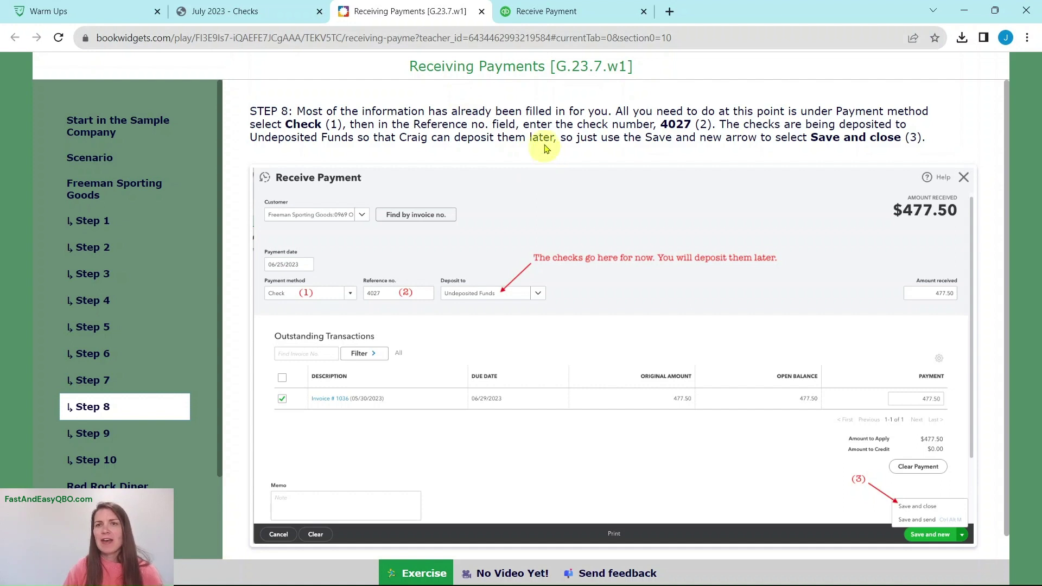
click(562, 16)
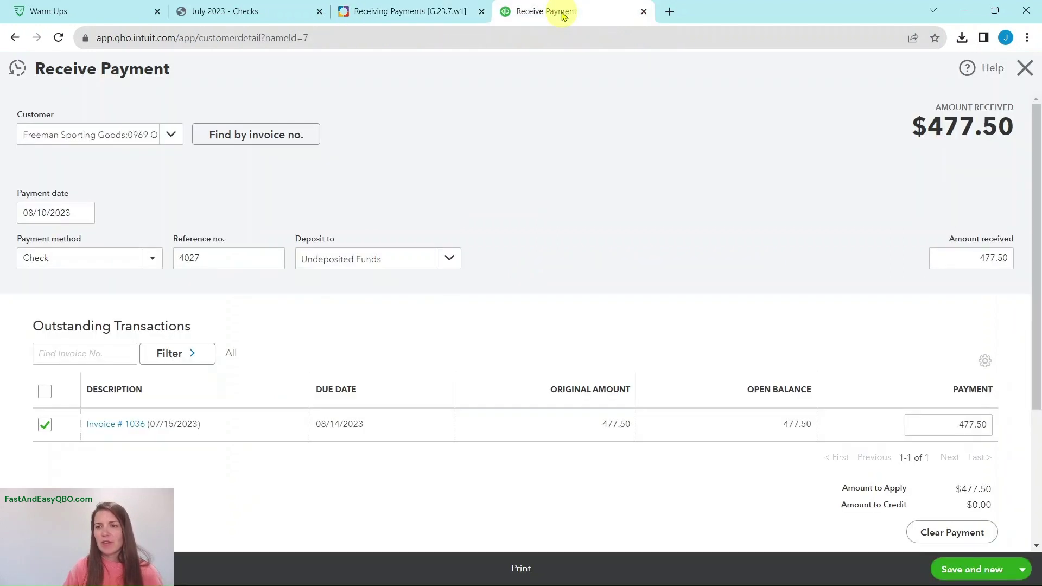
click(1025, 570)
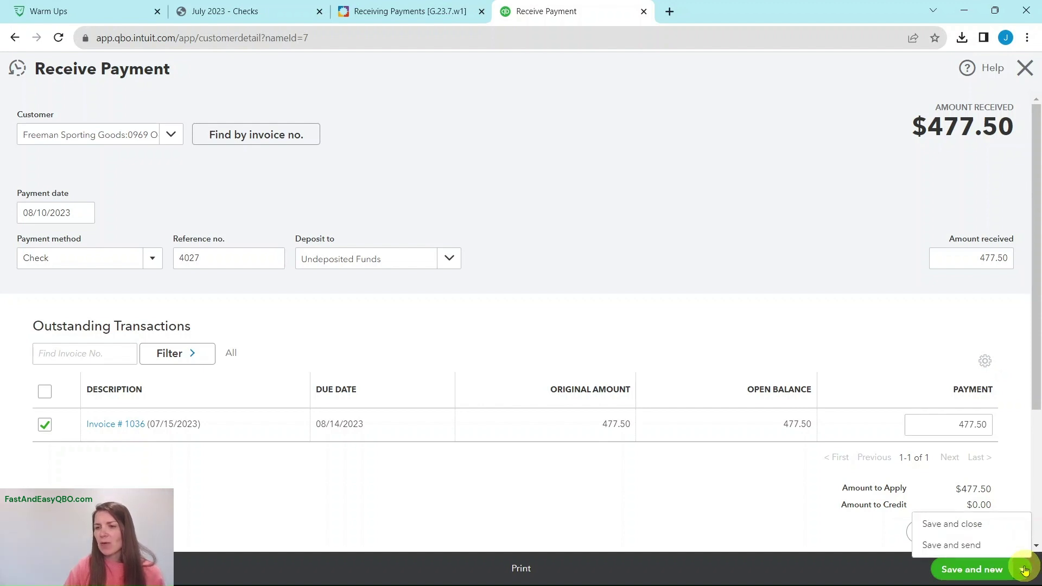
click(934, 527)
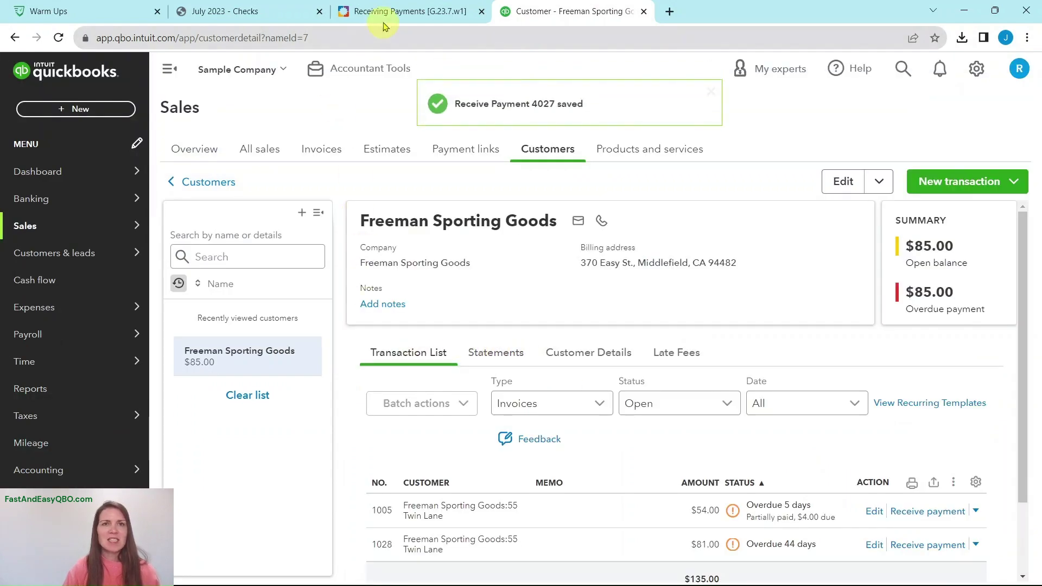
Read Step 9 of the exercise, then select both open Freeman Sporting Goods invoices for 55 Twin Lane in QuickBooks
click(386, 20)
click(101, 432)
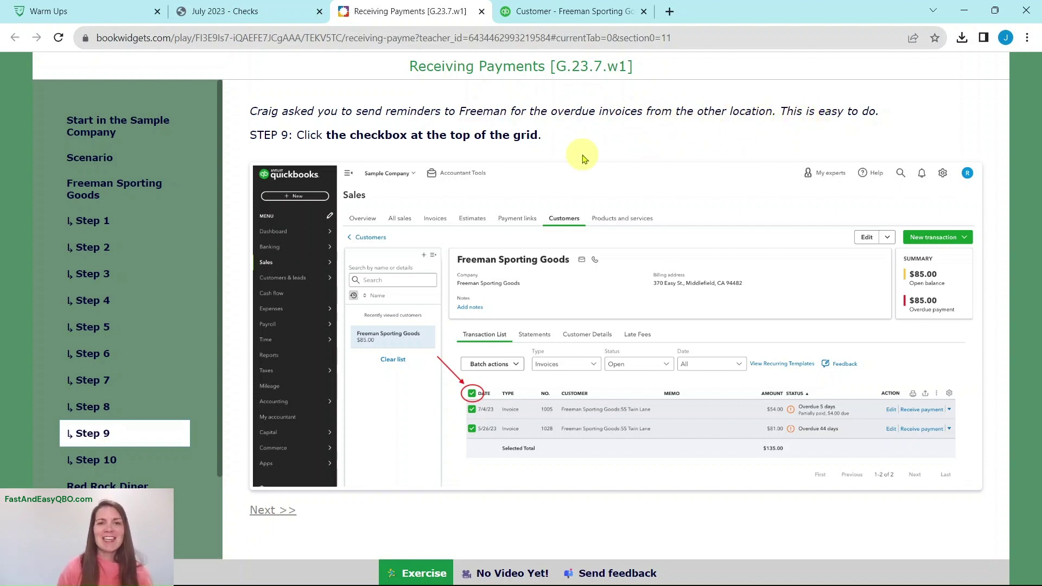
click(562, 12)
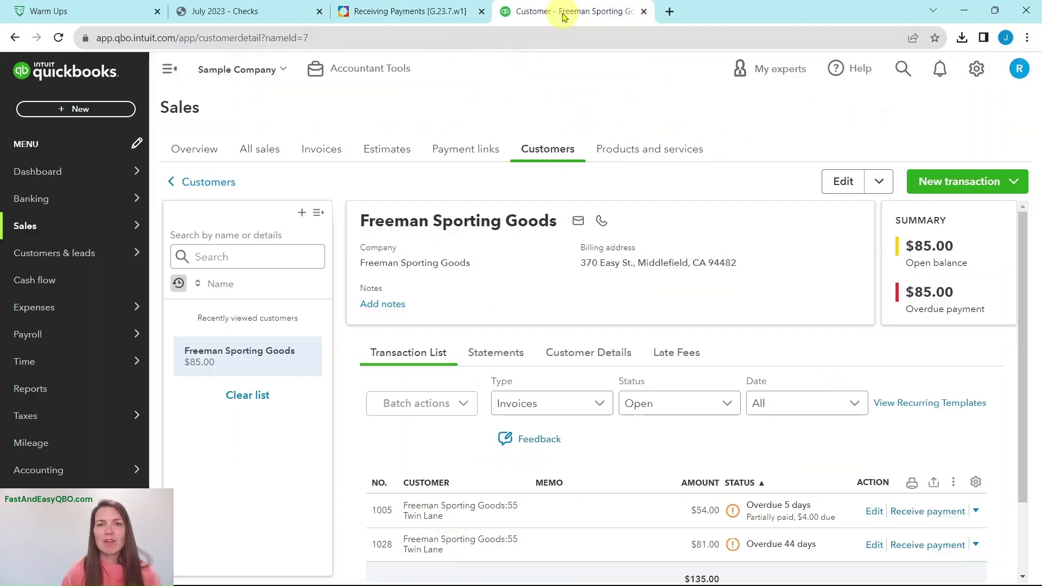
scroll(900, 283, down, 2)
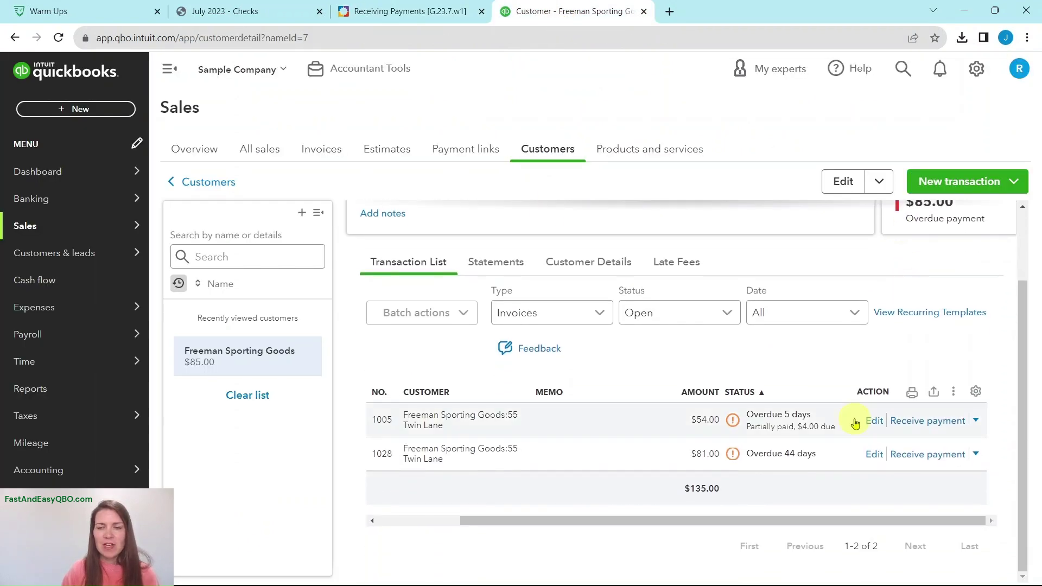
drag(692, 527, 499, 531)
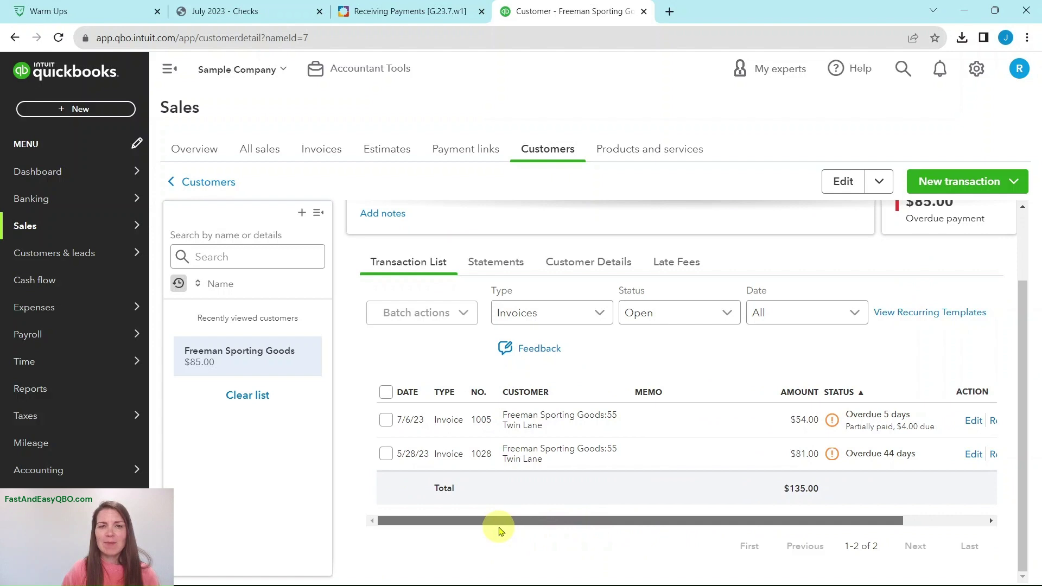
click(386, 394)
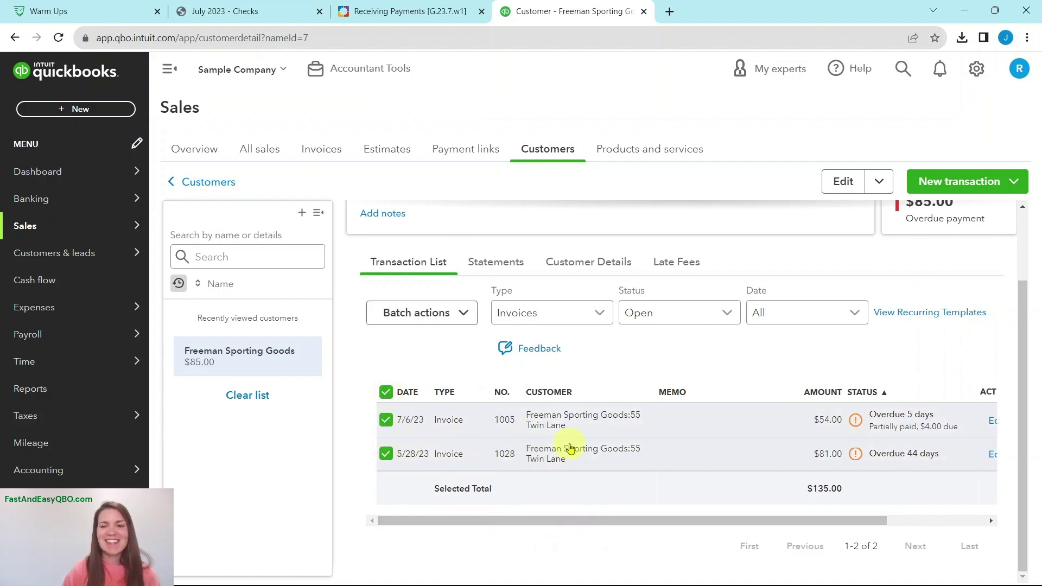
Read Step 10 of the exercise and send reminders for the selected Freeman invoices as a batch action in QuickBooks
click(413, 12)
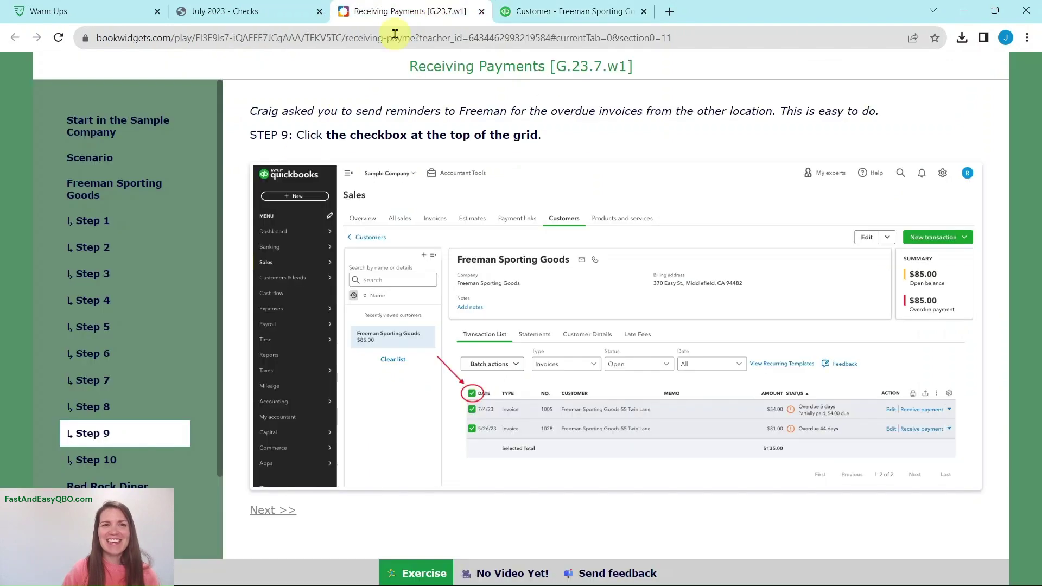
click(106, 460)
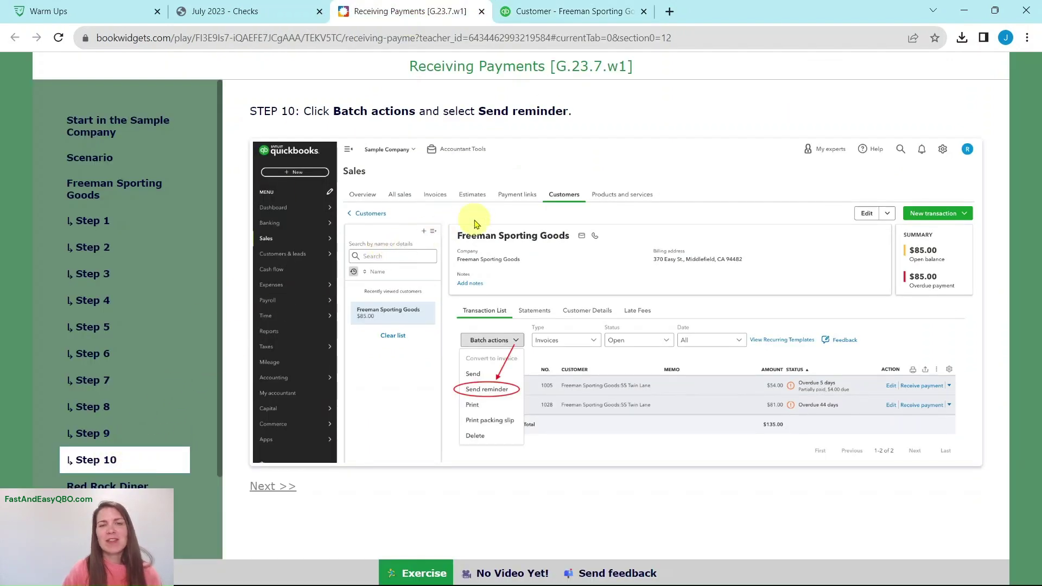
click(542, 17)
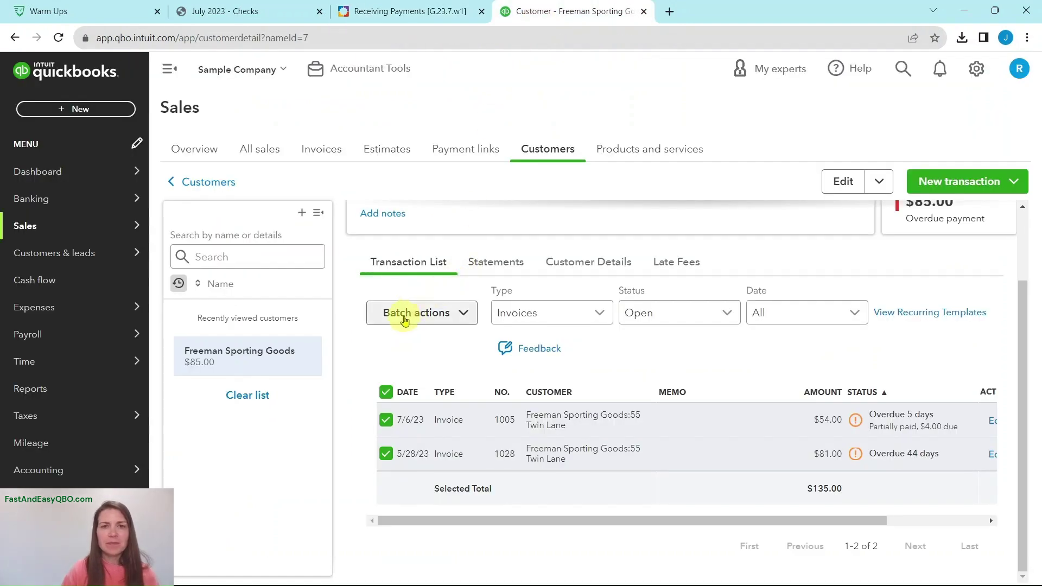
click(465, 318)
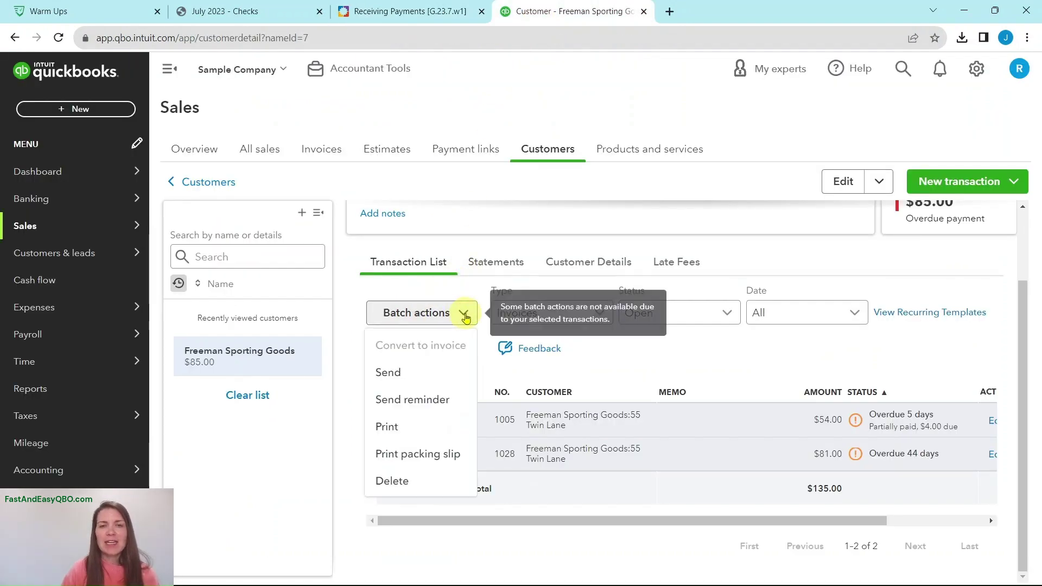
click(423, 406)
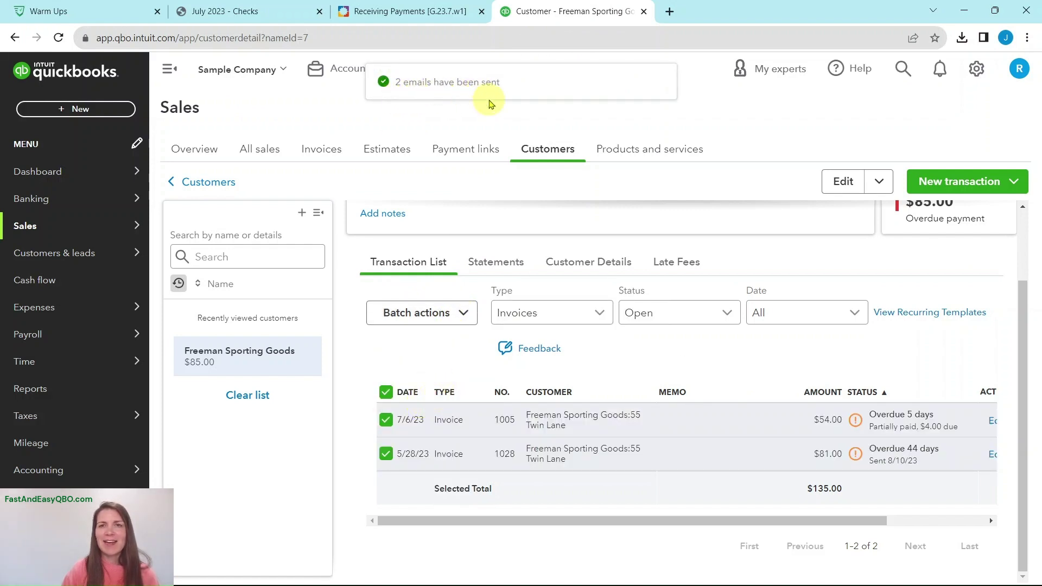
Read the exercise's Red Rock Diner introduction and Step 1, then open the Invoices list in QuickBooks
click(404, 11)
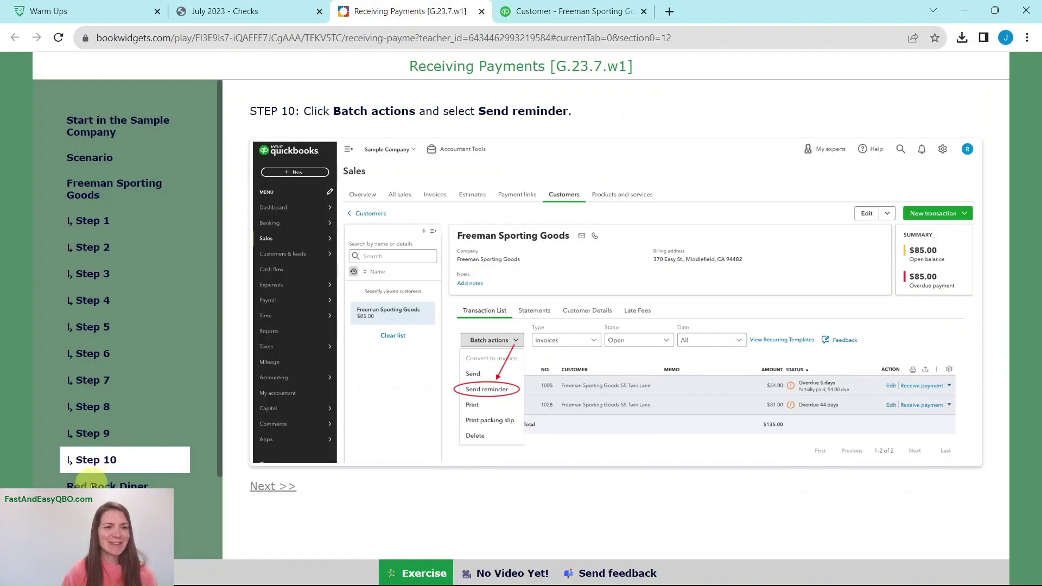
click(93, 486)
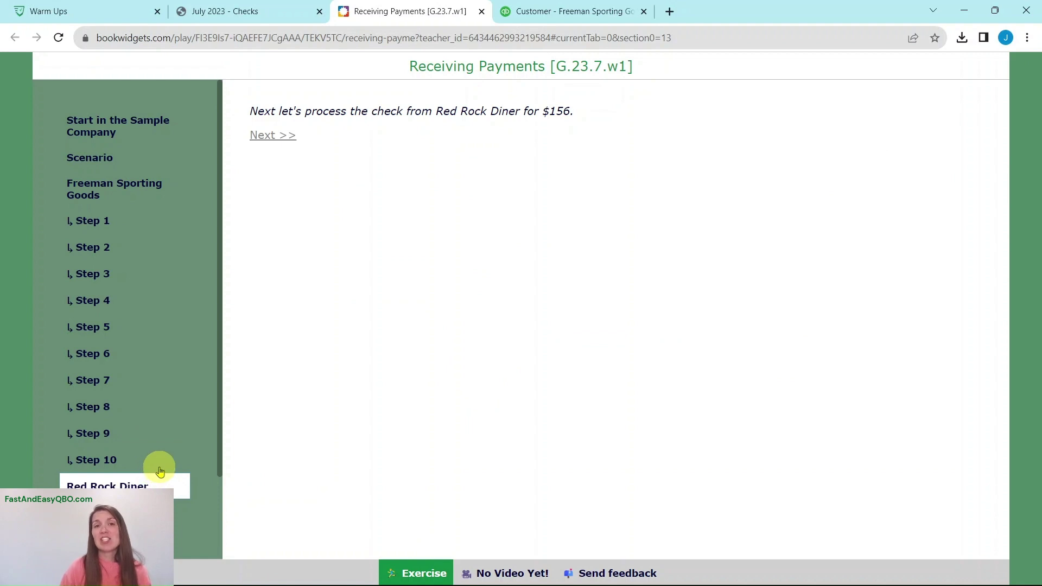
scroll(143, 359, down, 2)
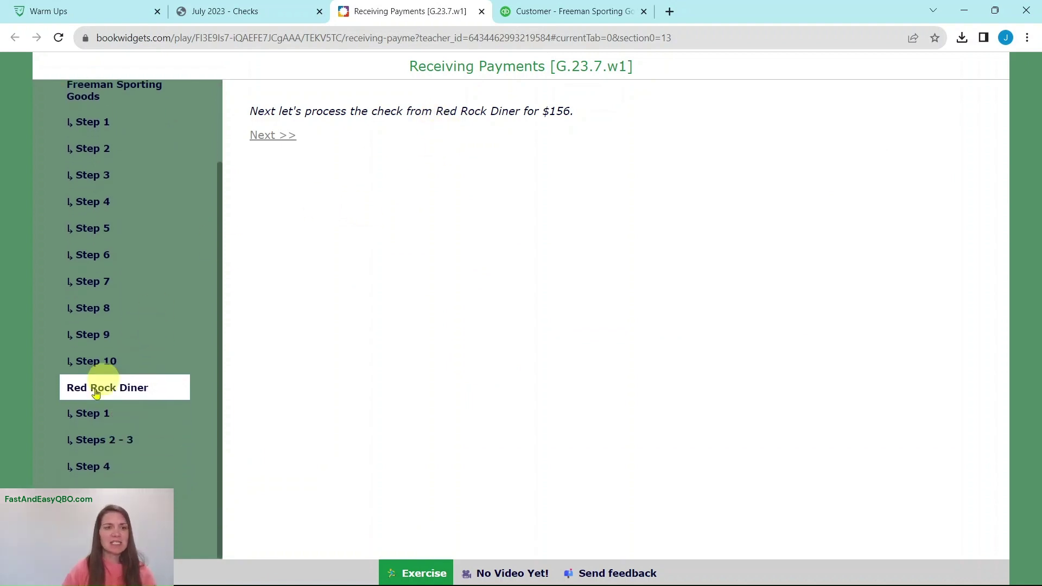
click(91, 415)
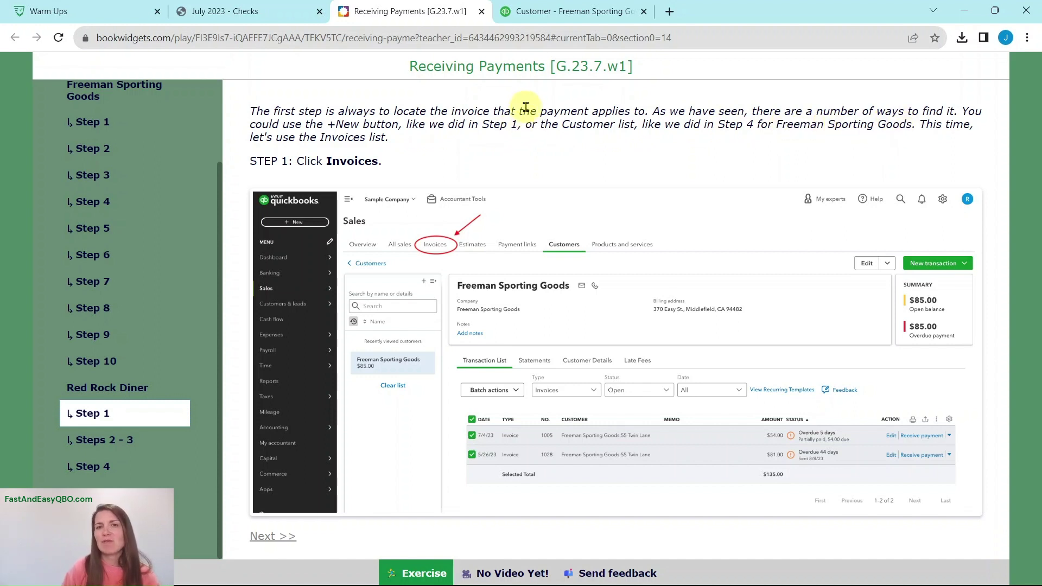
click(543, 11)
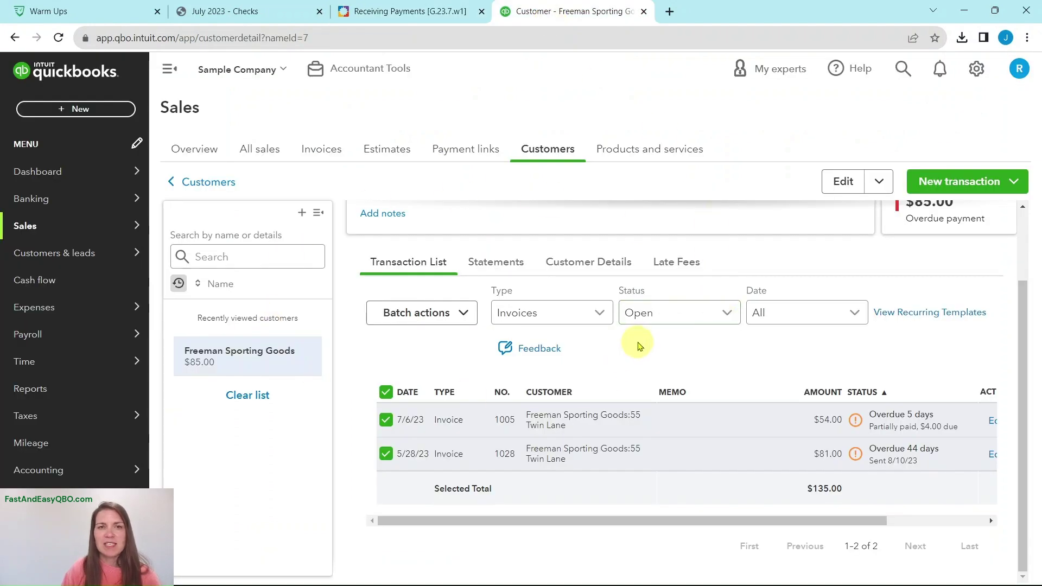
click(321, 155)
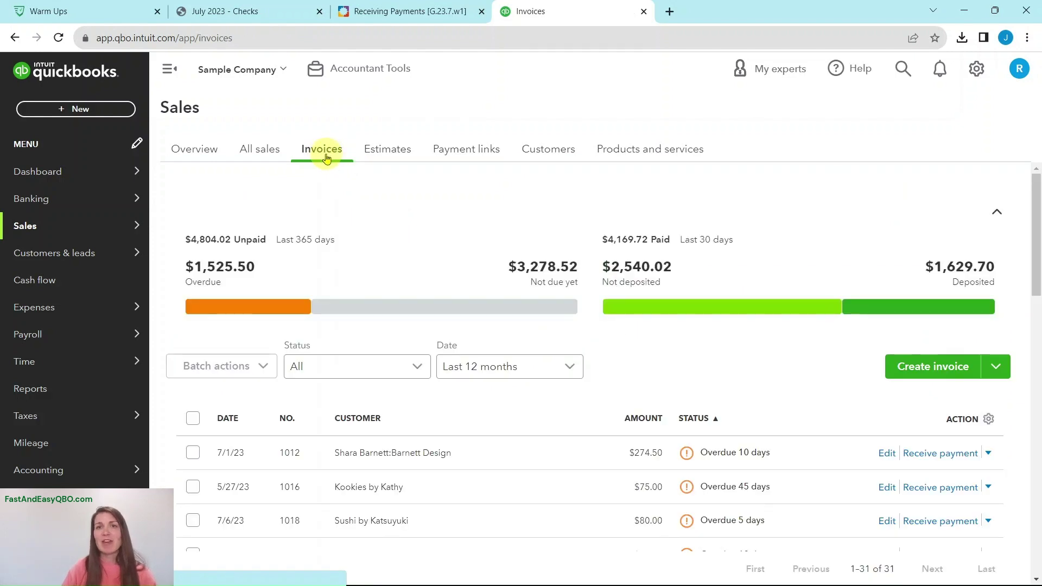
mouse_move(27, 228)
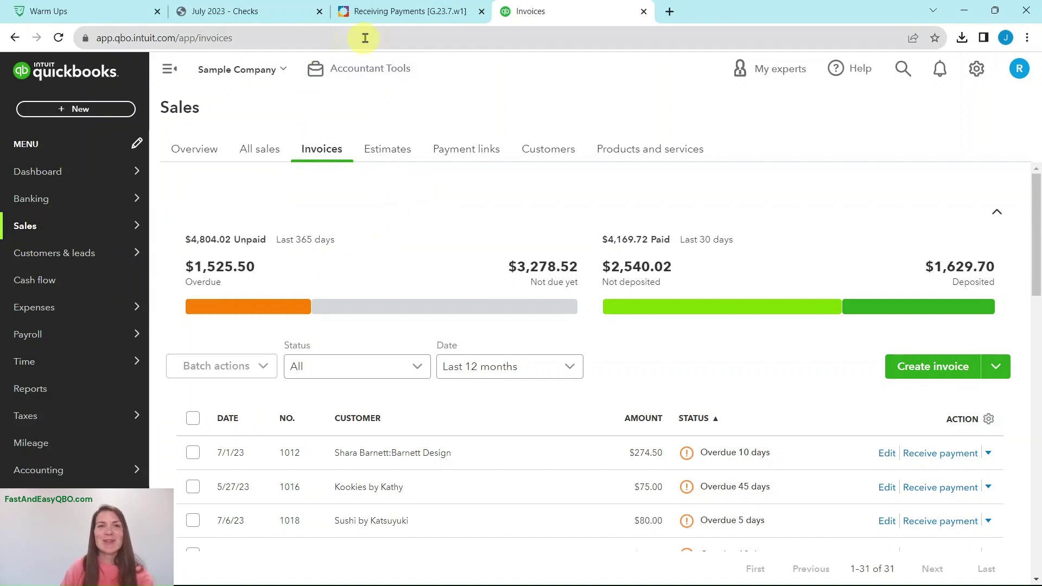
Read Steps 2 - 3 for Red Rock Diner, sort the QuickBooks invoices by customer from Z to A, and locate Red Rock Diner's
click(378, 12)
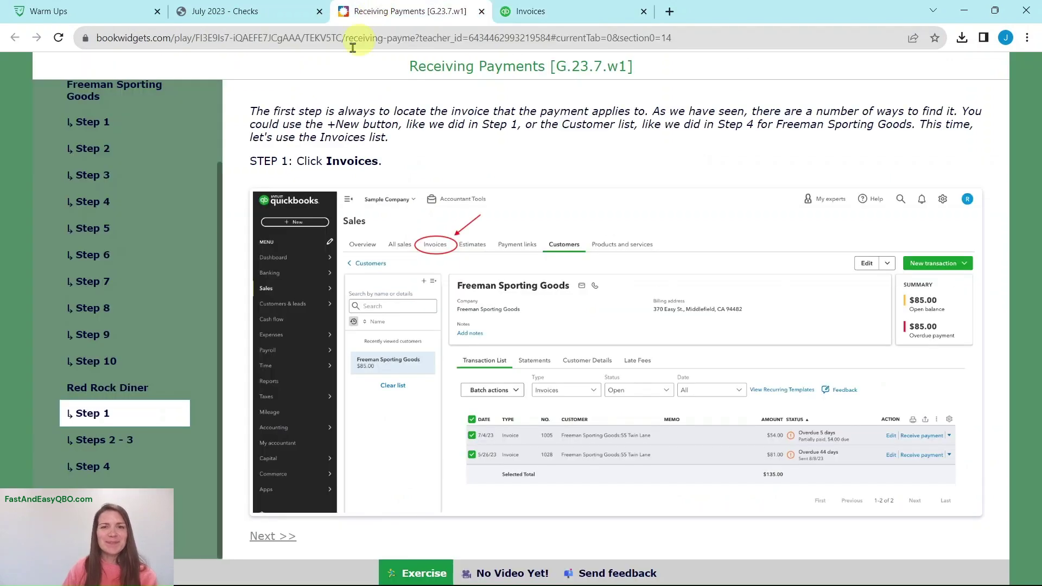
click(71, 452)
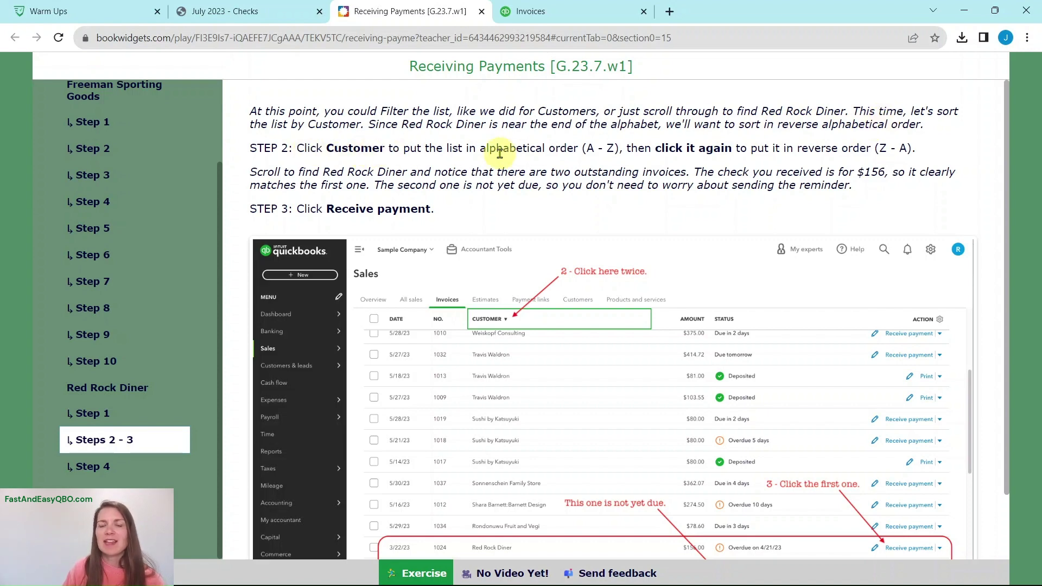
click(565, 15)
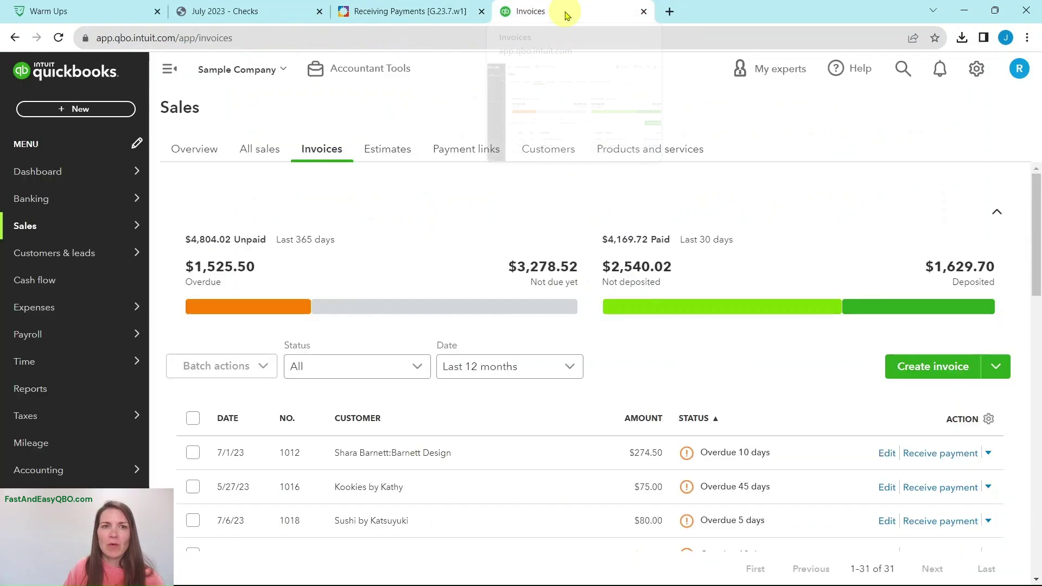
click(379, 351)
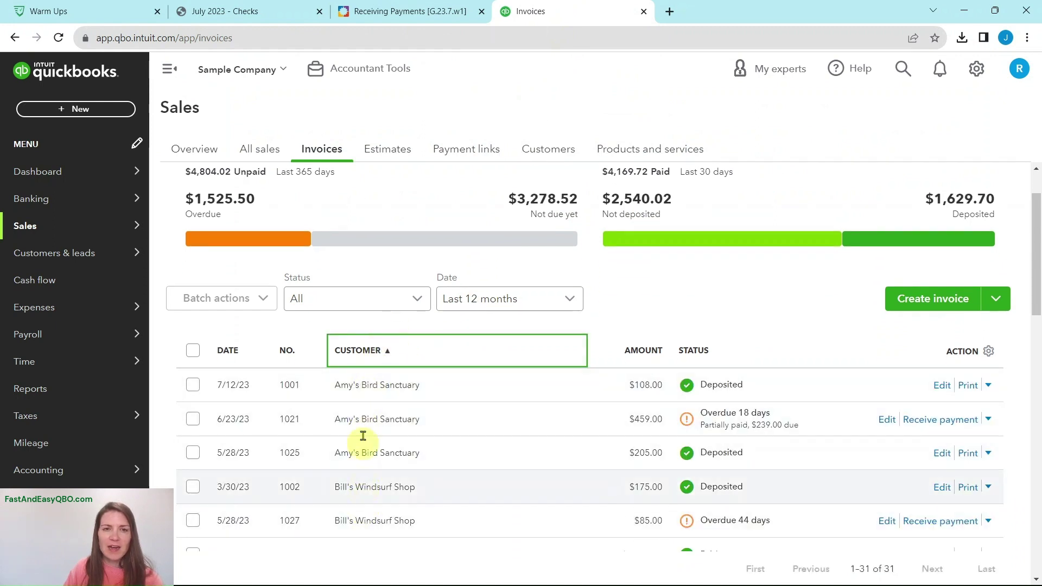
click(387, 351)
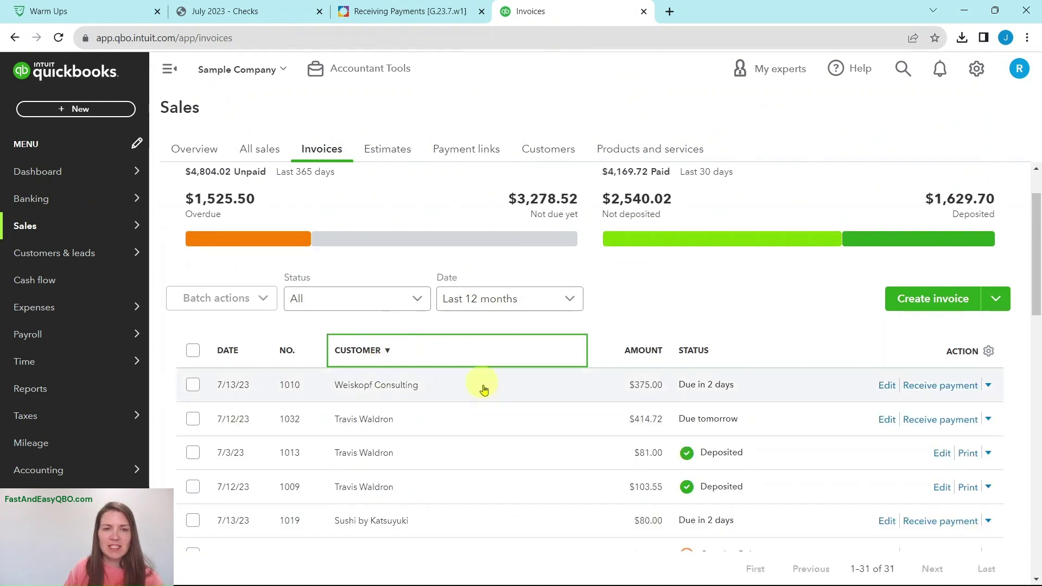
scroll(454, 385, down, 4)
scroll(456, 386, down, 2)
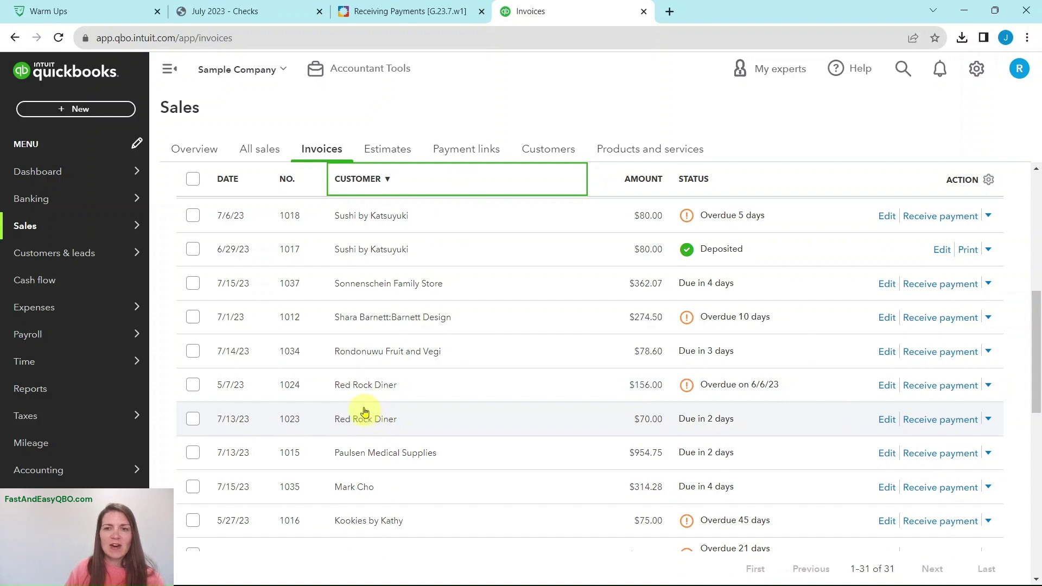
Recheck Step 3 in the exercise and start receiving payment on Red Rock Diner's $156.00 invoice in QuickBooks
click(365, 12)
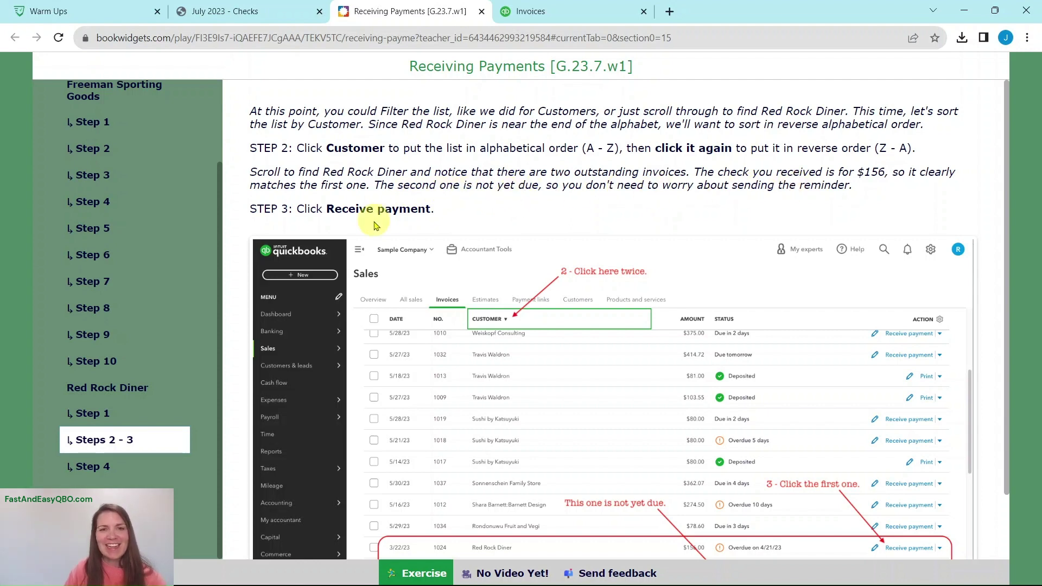
click(563, 19)
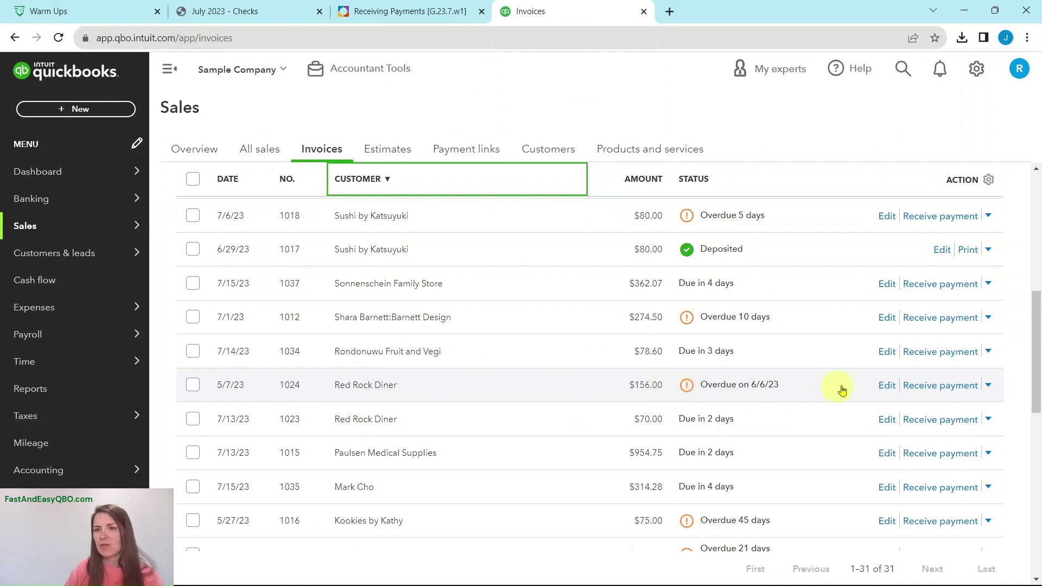
click(943, 388)
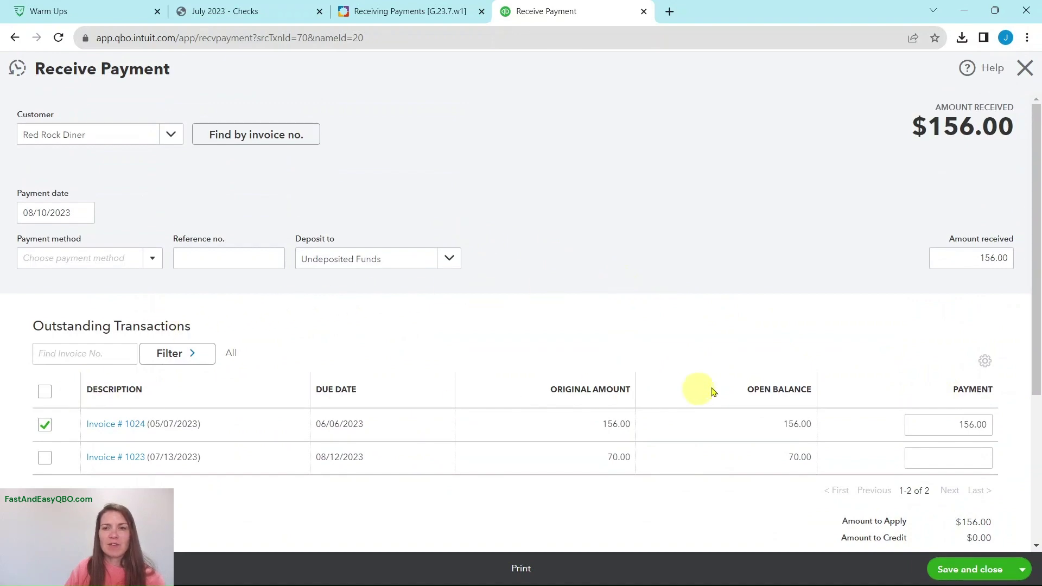
Read Step 4 for Red Rock Diner in the exercise and set the payment method to Check on its QuickBooks payment
click(396, 11)
click(97, 468)
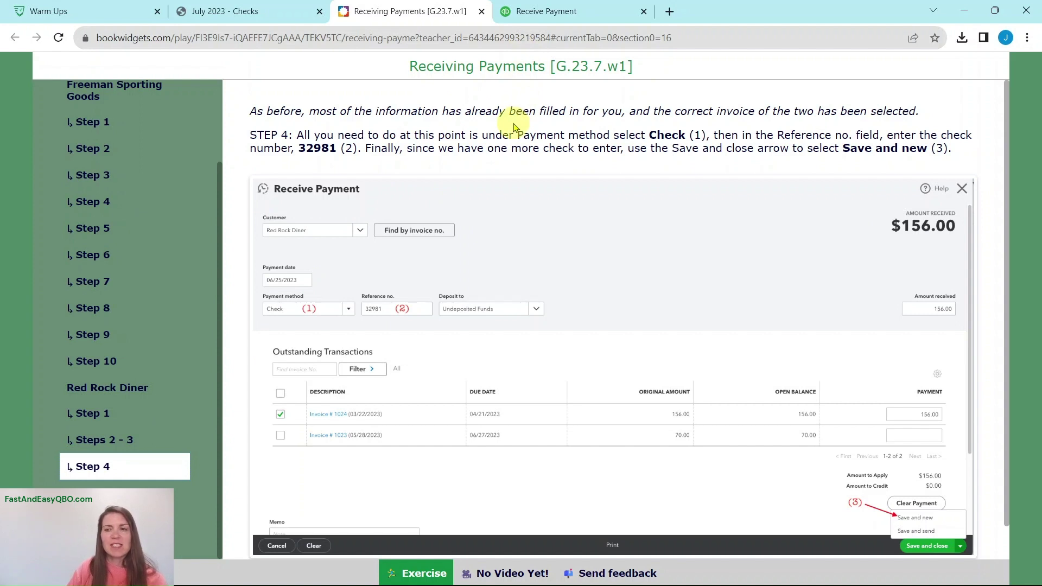
click(593, 10)
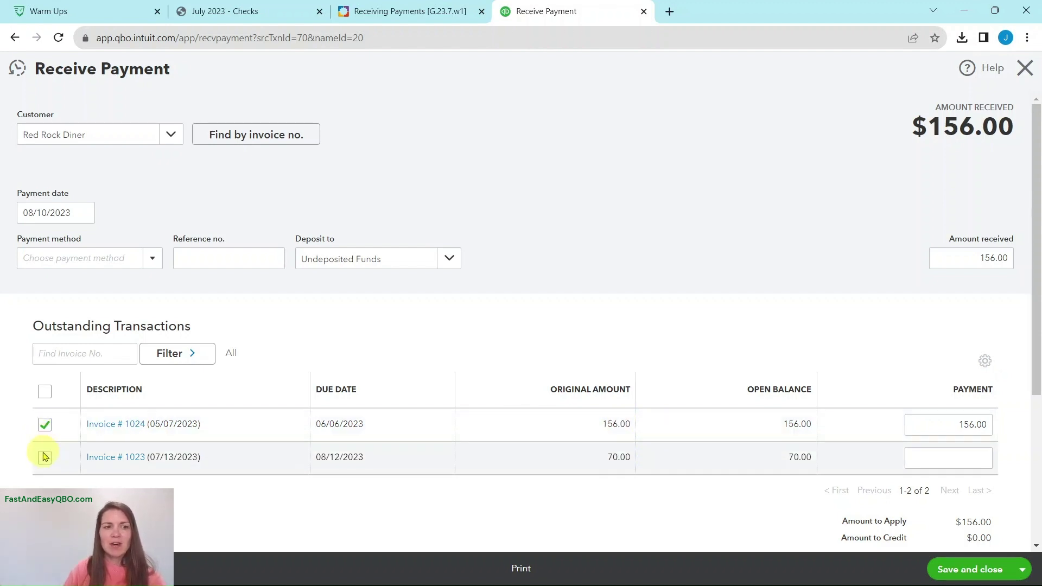
click(374, 15)
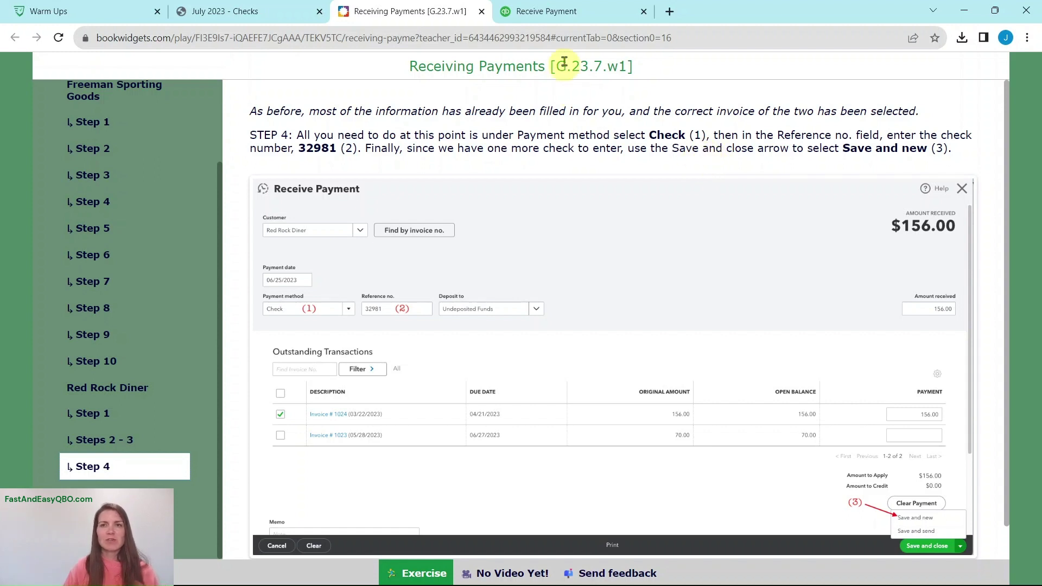
click(568, 16)
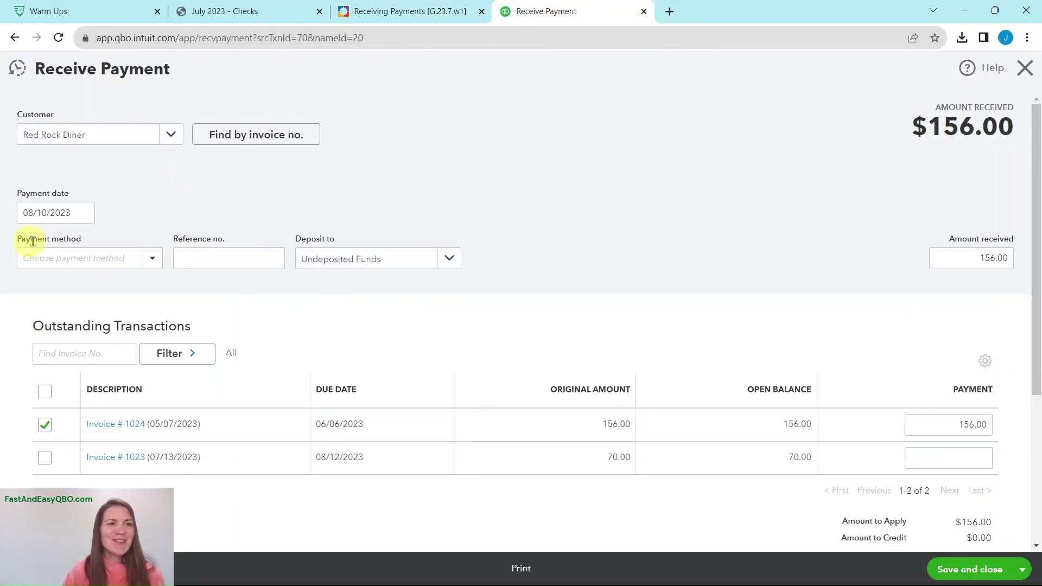
click(151, 261)
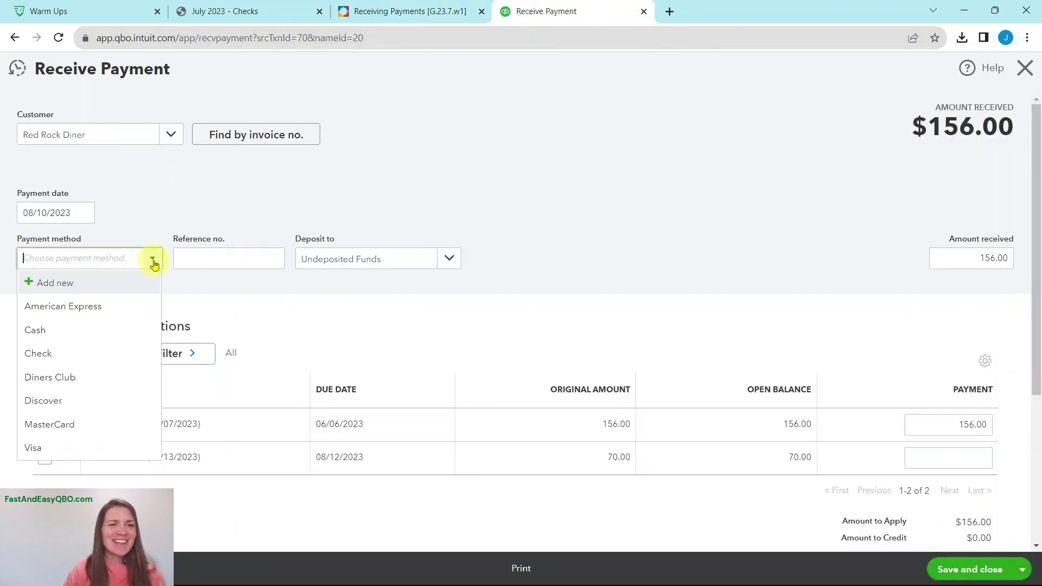
click(44, 352)
Look up Red Rock Diner's check number in the July 2023 Checks PDF and enter 32981 as the payment's reference number
click(209, 262)
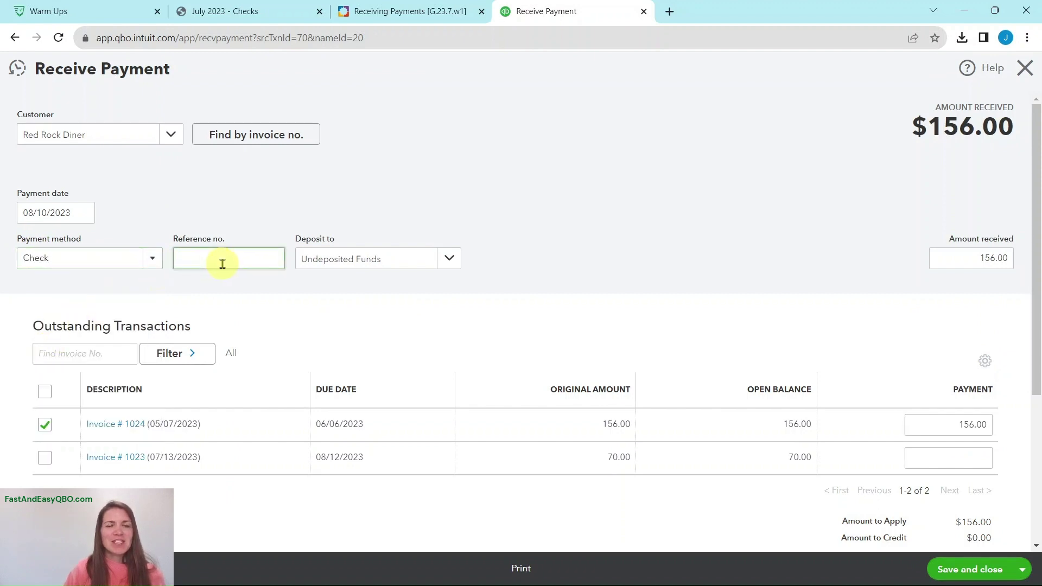
click(239, 12)
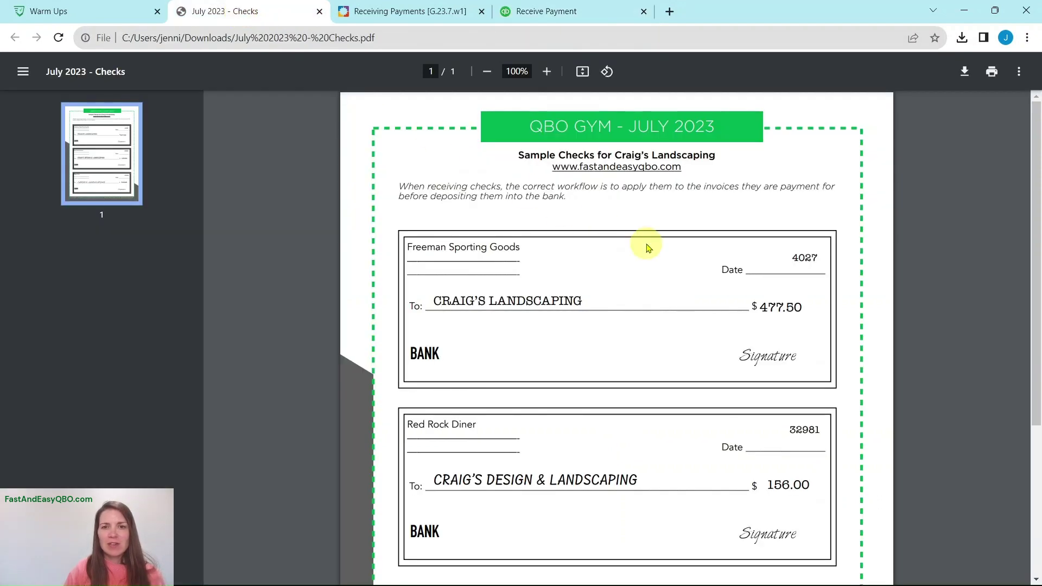
scroll(671, 262, down, 4)
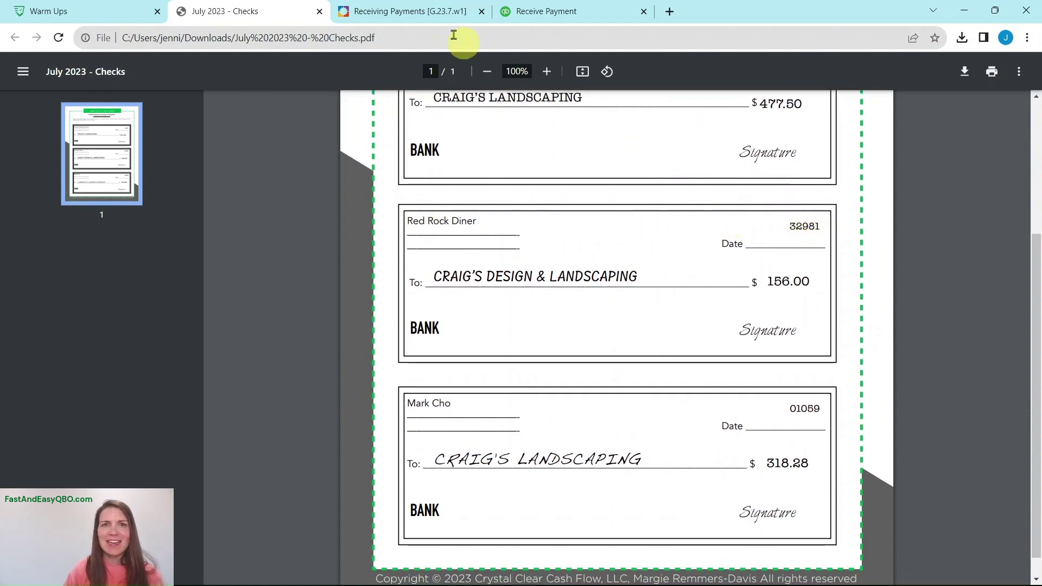
click(554, 10)
click(245, 260)
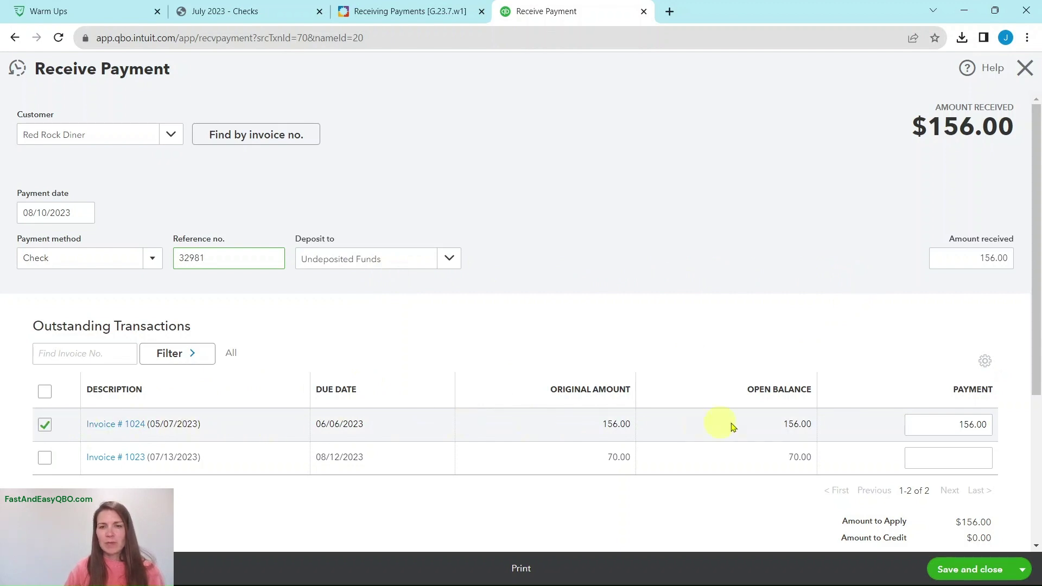
Save Red Rock Diner's payment, start a new blank payment, and open the exercise instructions for the final check
click(1024, 570)
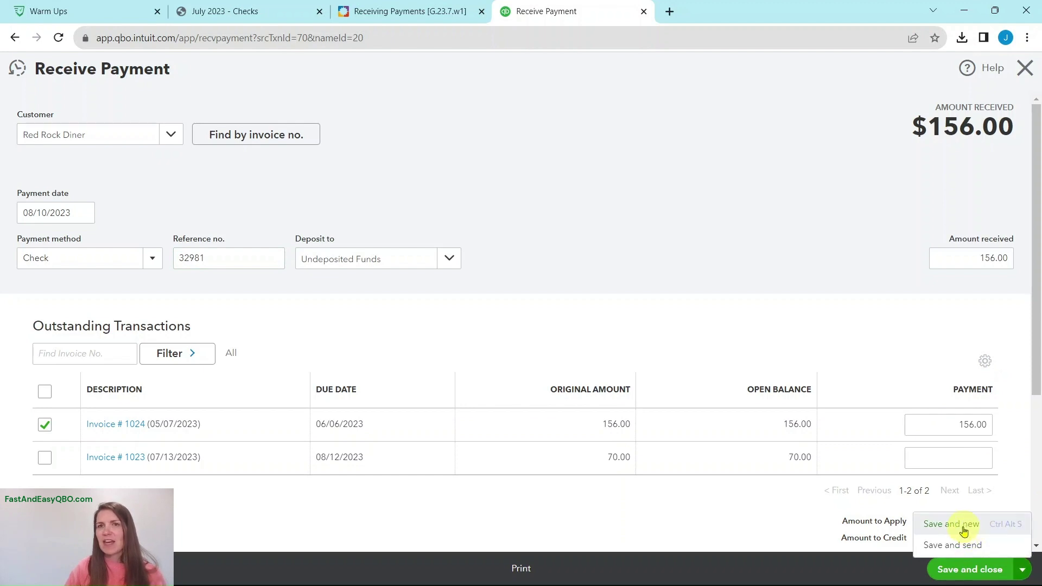
click(964, 526)
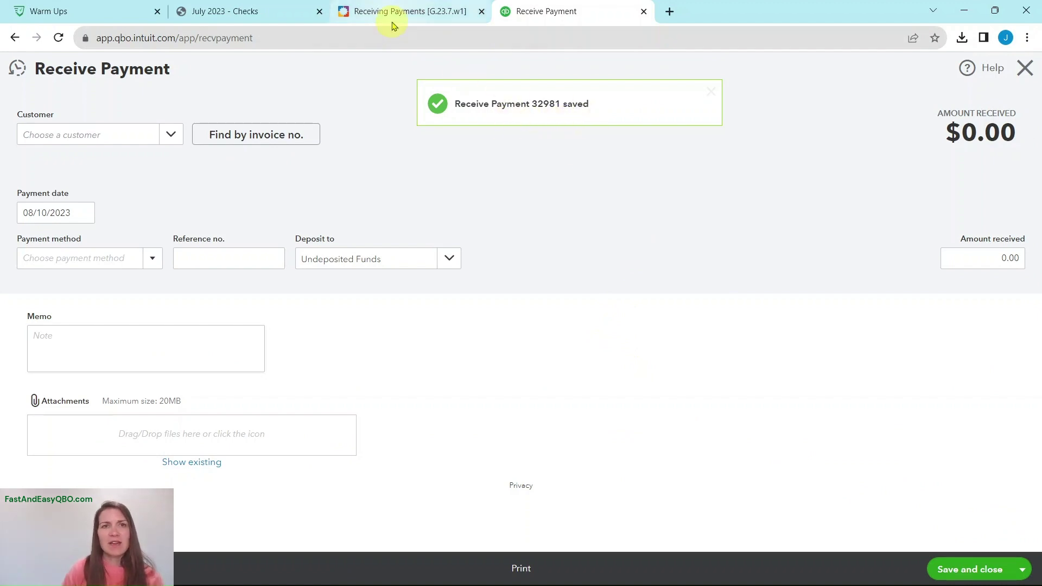
click(393, 23)
click(91, 483)
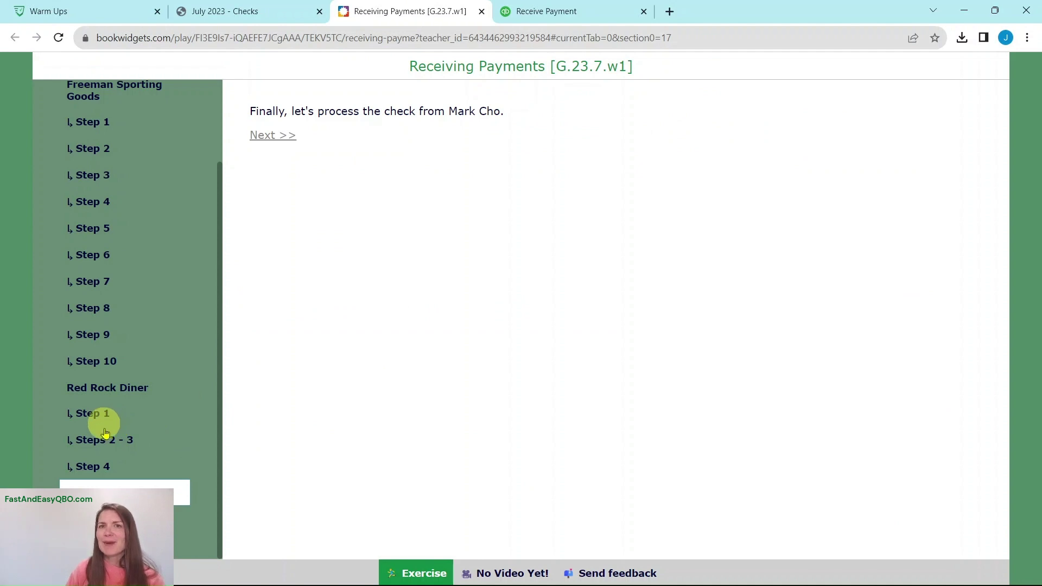
click(272, 135)
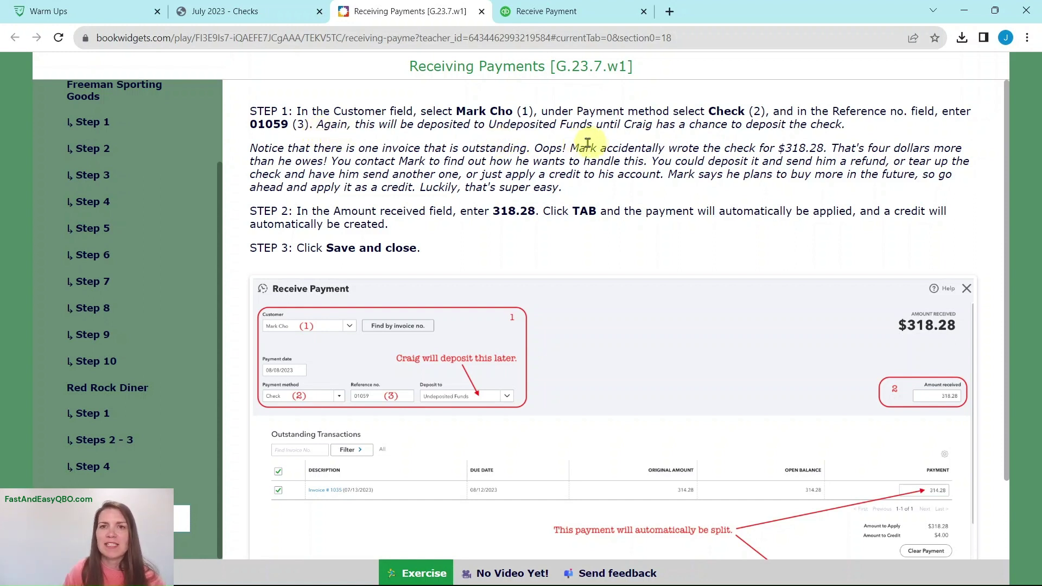
Select the final check's customer on the new QuickBooks payment and set the payment method to Check
click(537, 11)
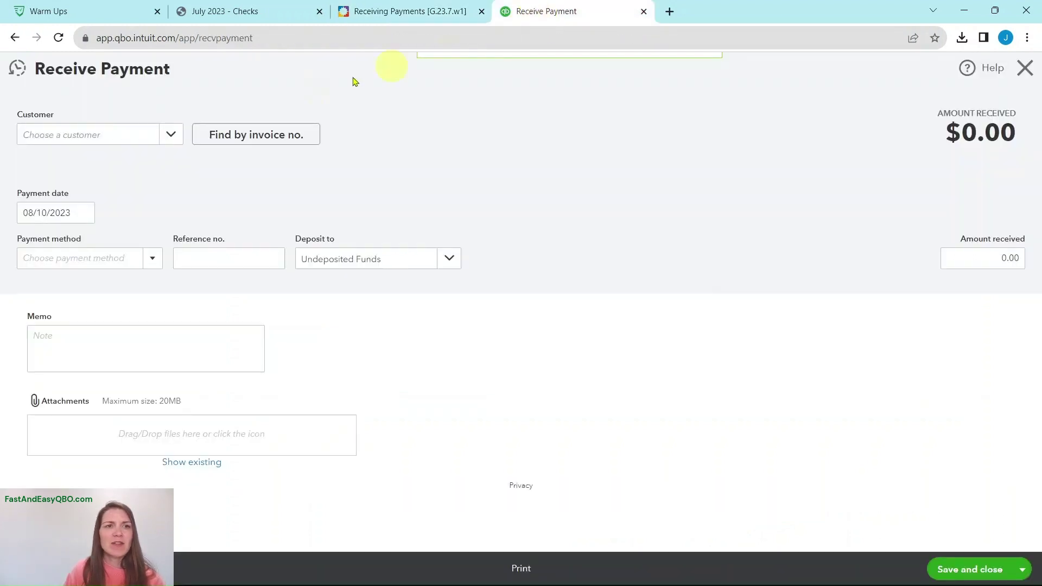
click(103, 139)
text(mark)
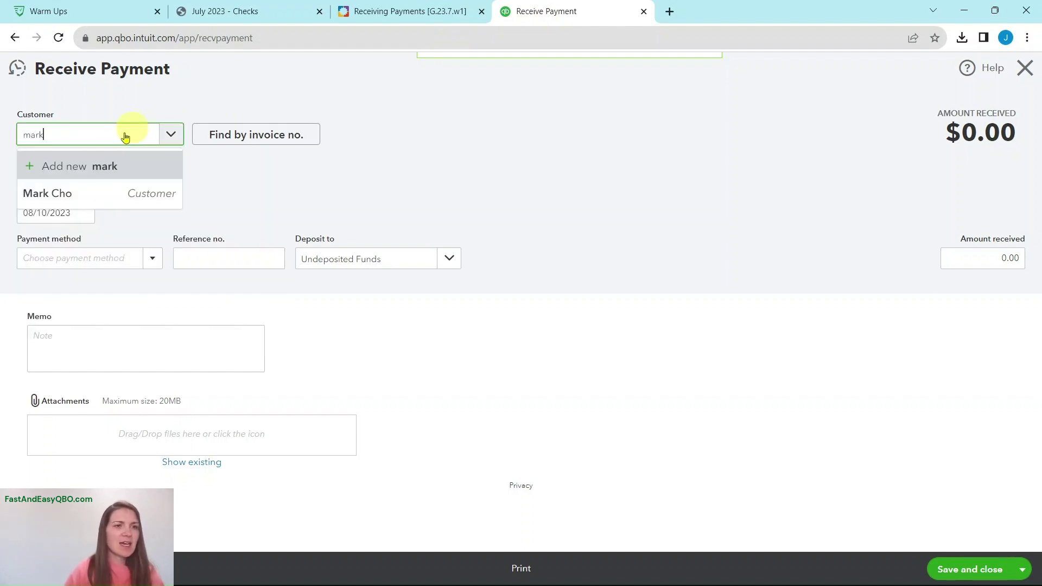
click(70, 193)
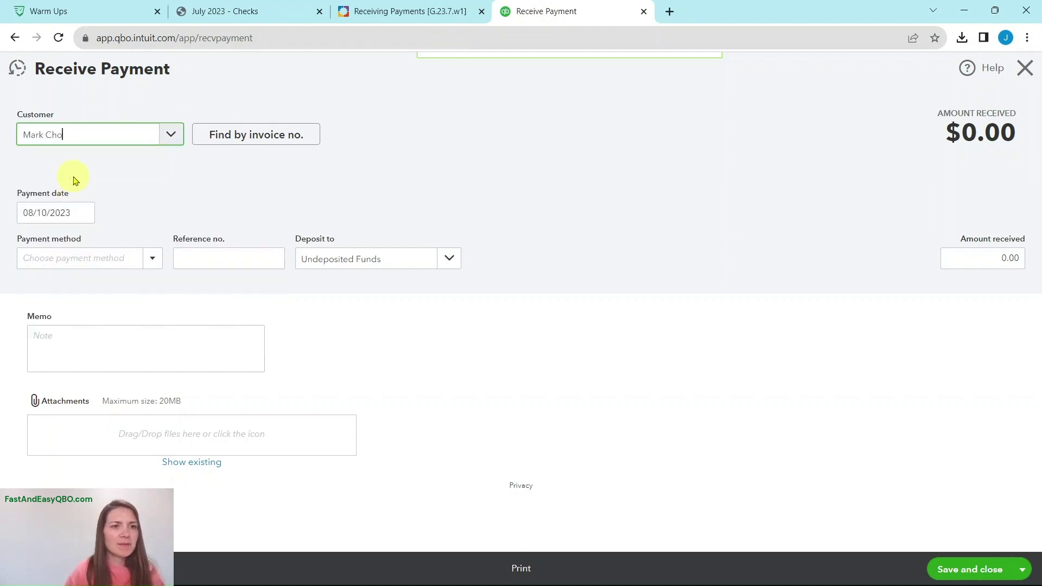
click(153, 260)
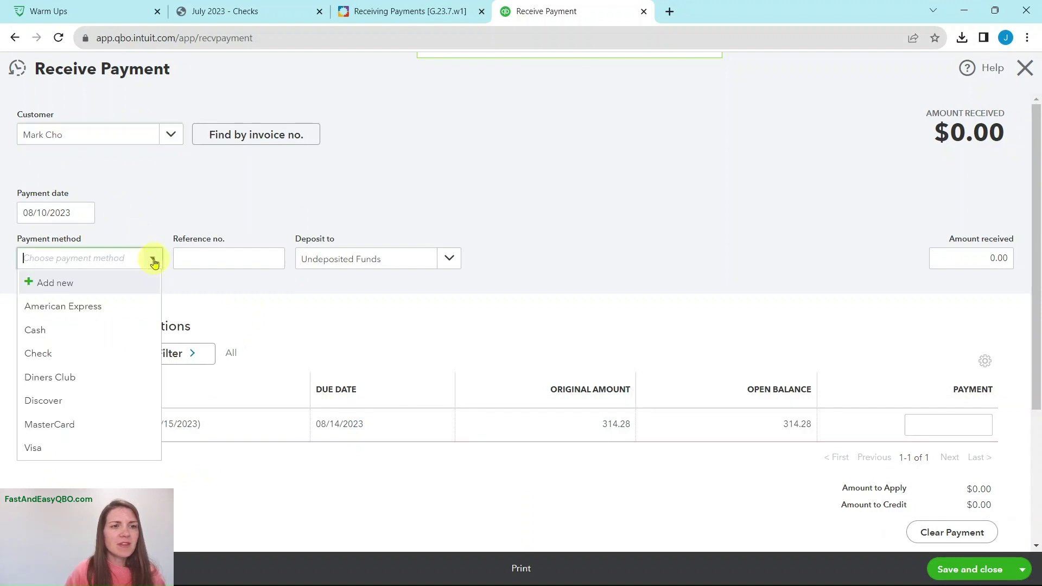
click(46, 355)
Look up the last check's number in the July 2023 Checks PDF and enter 01059 as the payment's reference number
click(256, 262)
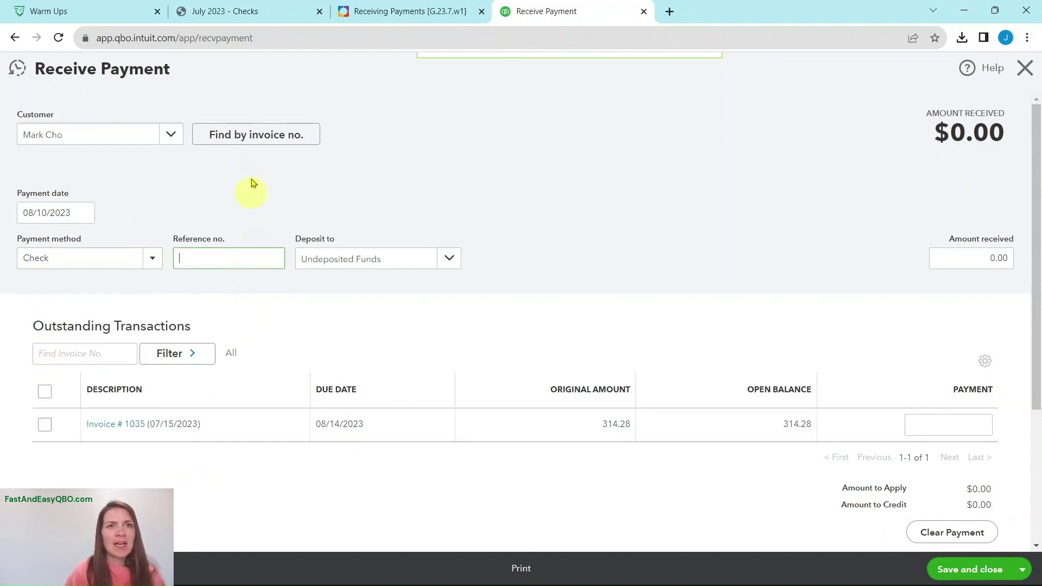
click(261, 16)
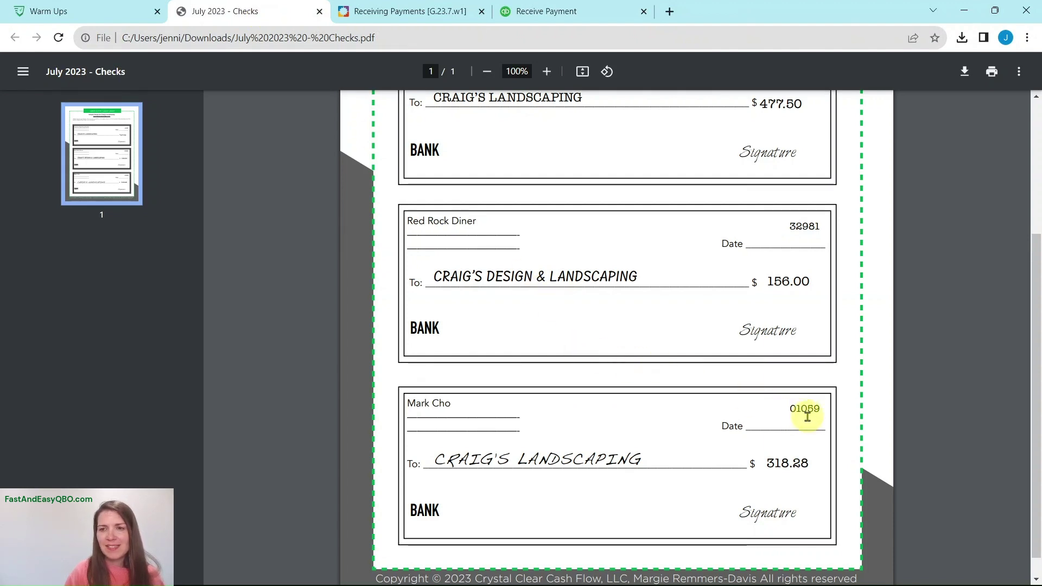
click(569, 16)
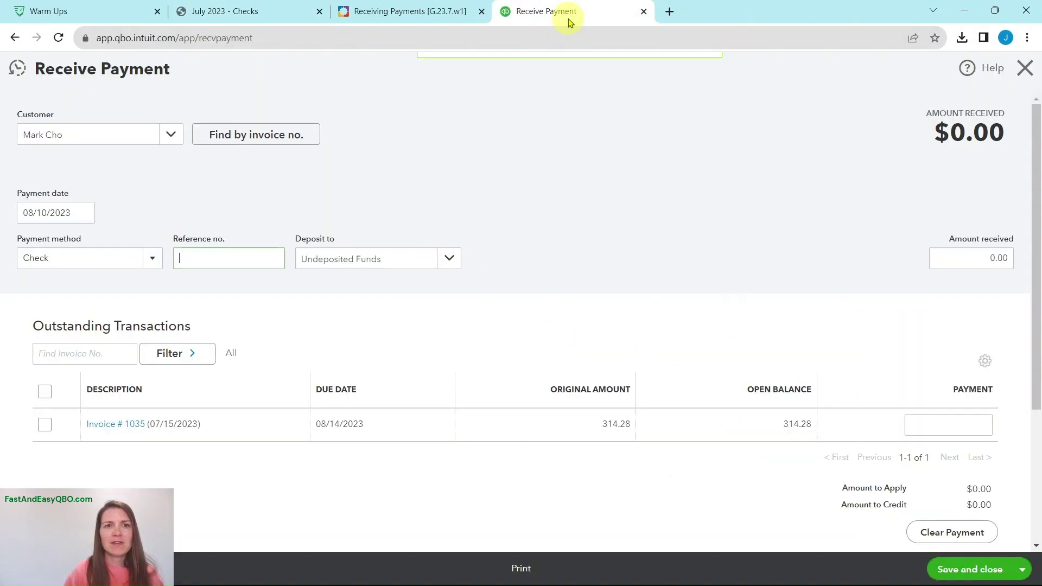
click(275, 253)
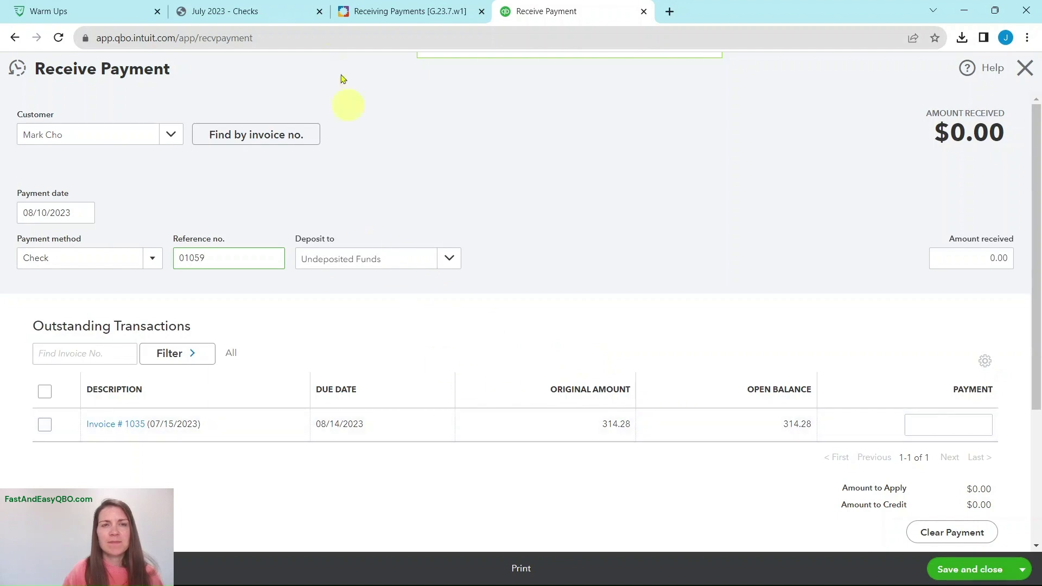
Read Step 2 in the exercise, check the amount on the last check in the PDF, and set the QuickBooks amount received to 318.28
click(396, 18)
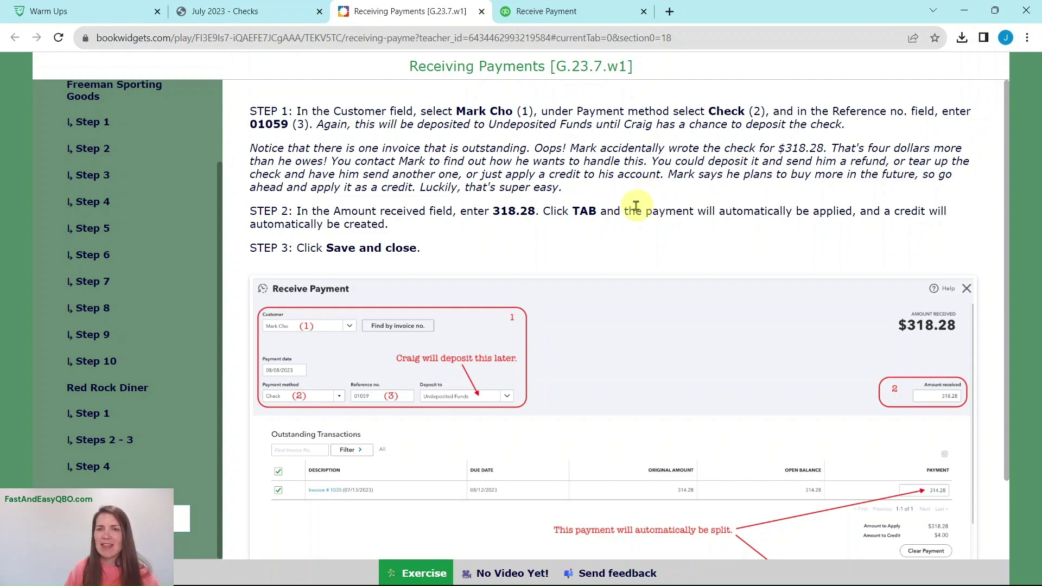
click(595, 25)
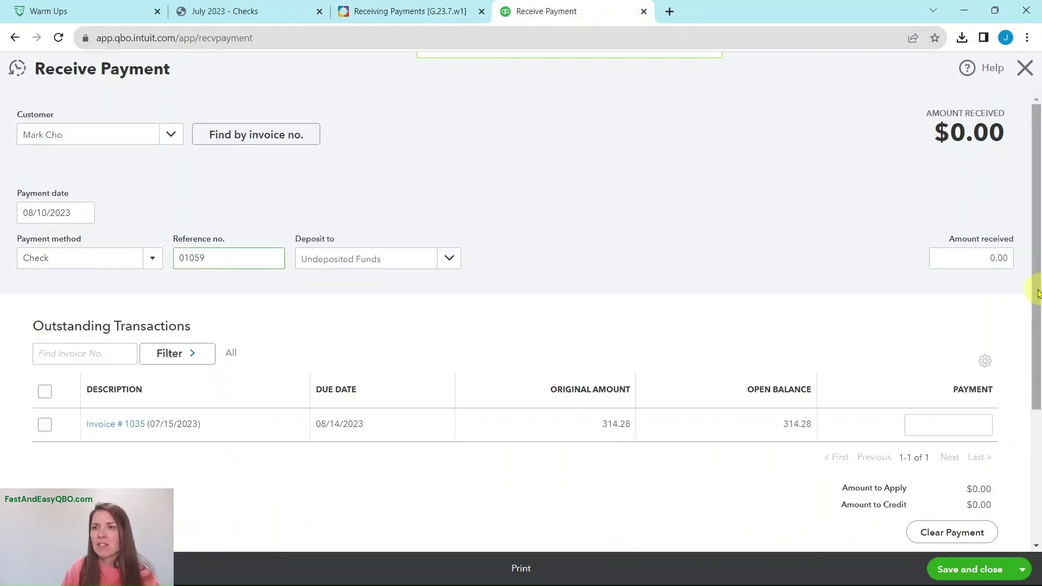
click(971, 261)
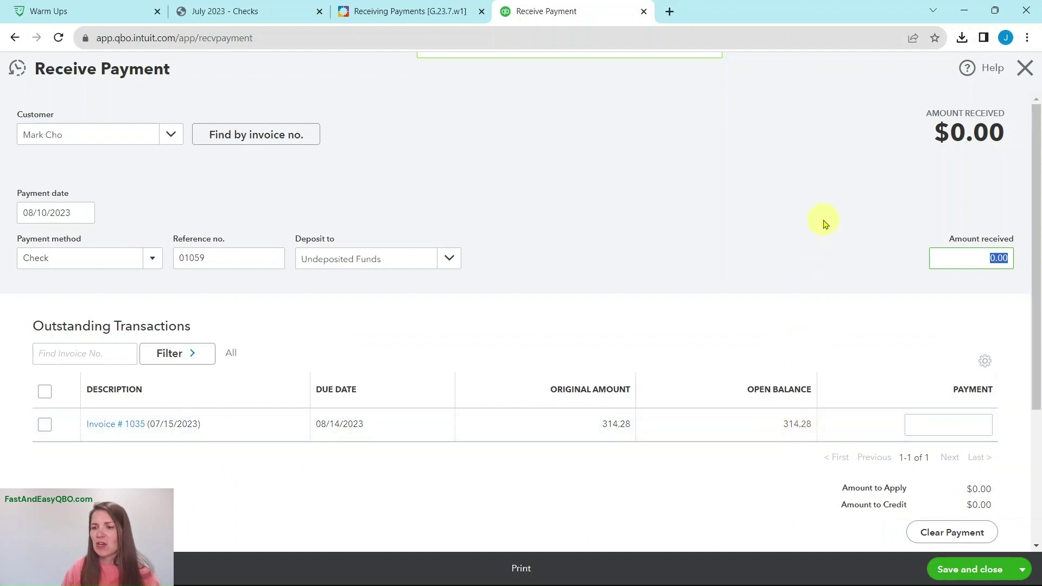
click(298, 10)
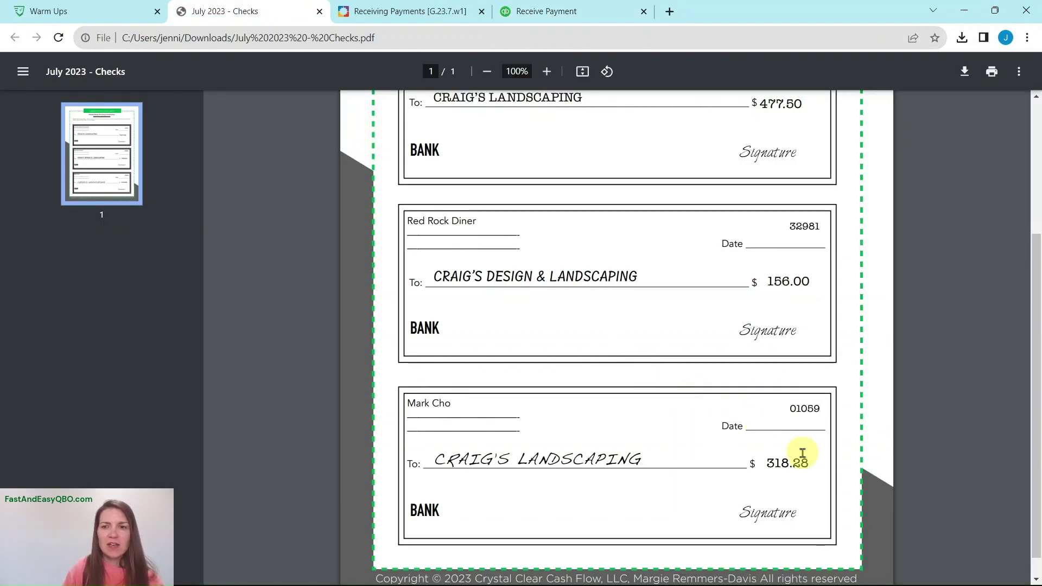
click(563, 12)
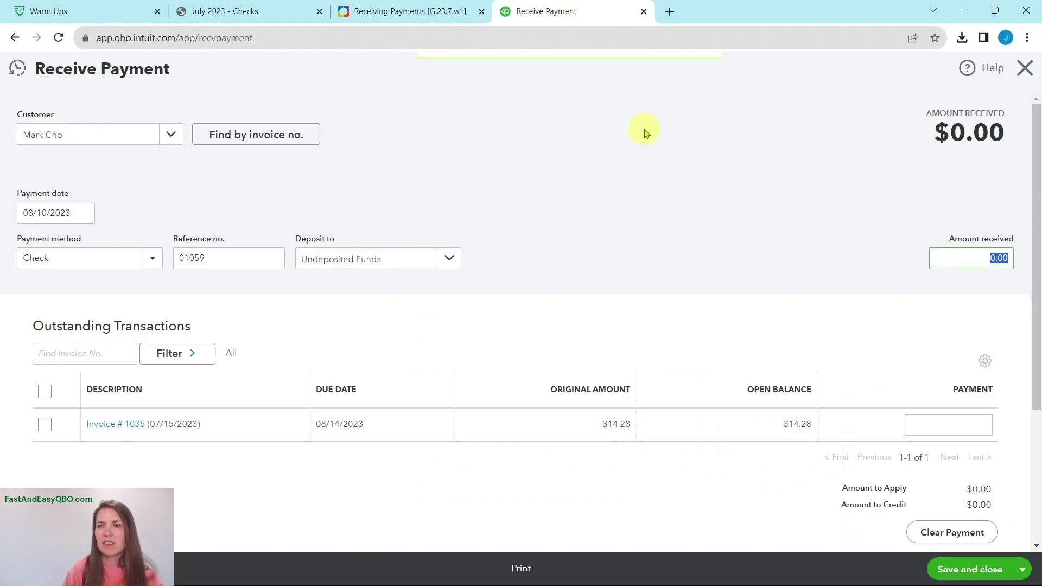
click(714, 278)
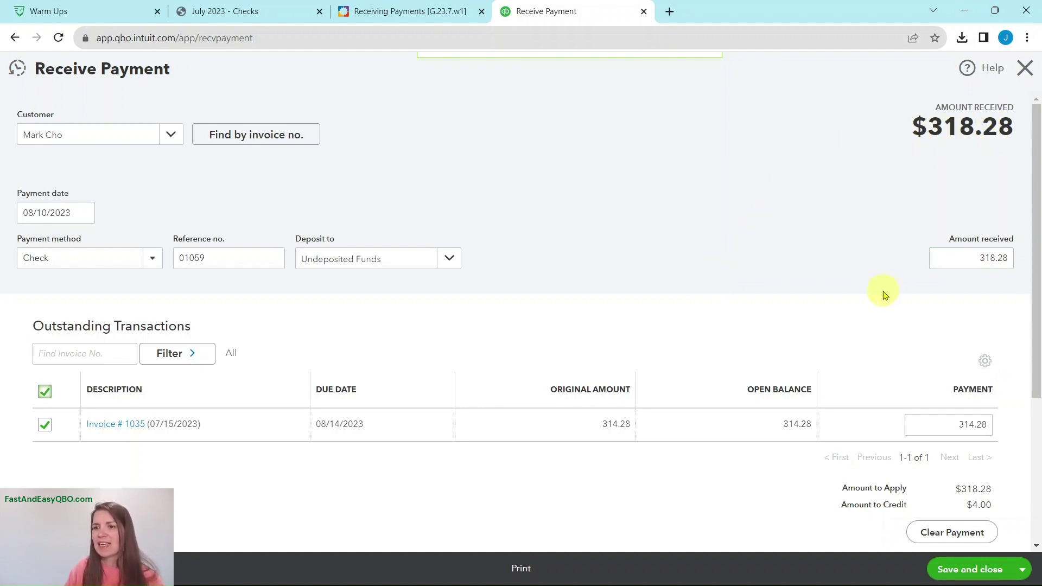
Review the payment's applied and credit amounts, recheck Step 3 in the exercise, and save and close the QuickBooks payment
scroll(882, 295, down, 2)
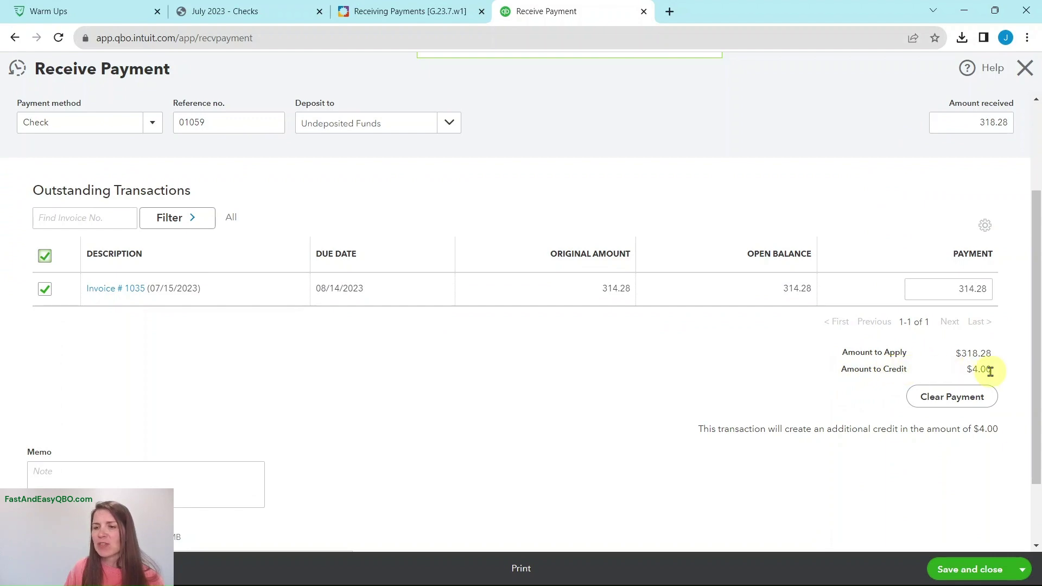
click(400, 16)
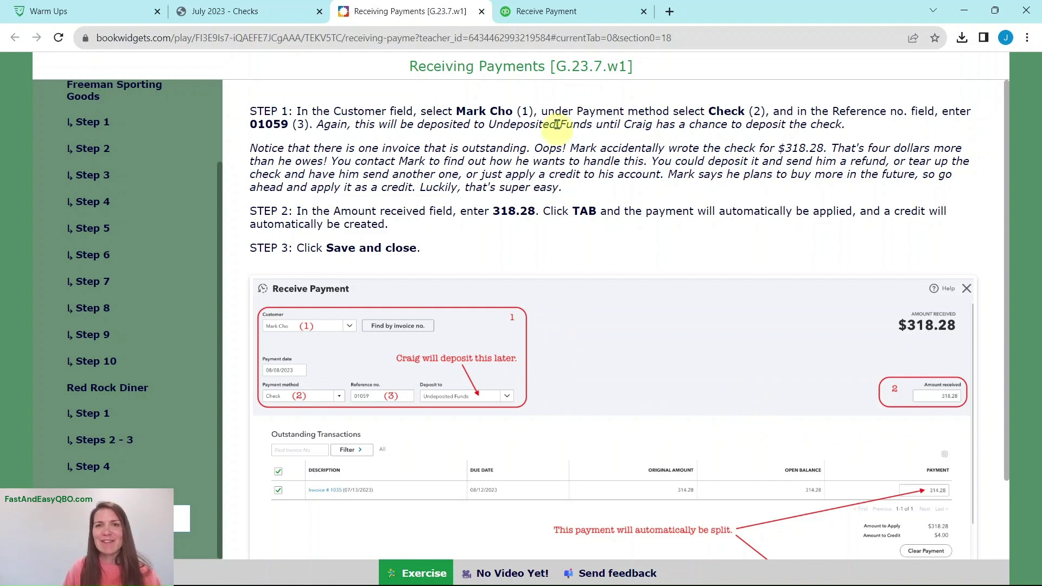
click(562, 16)
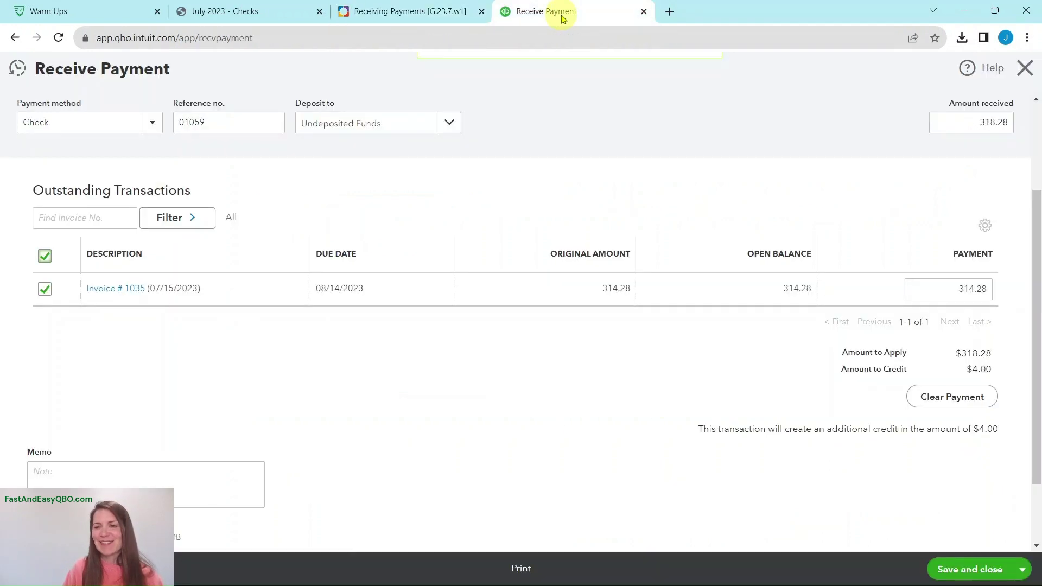
click(965, 570)
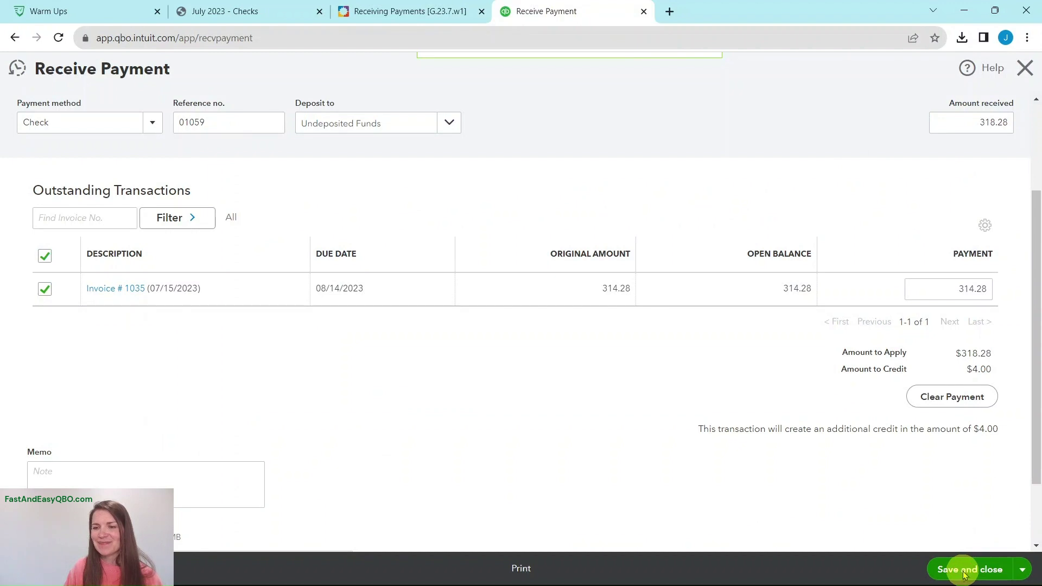